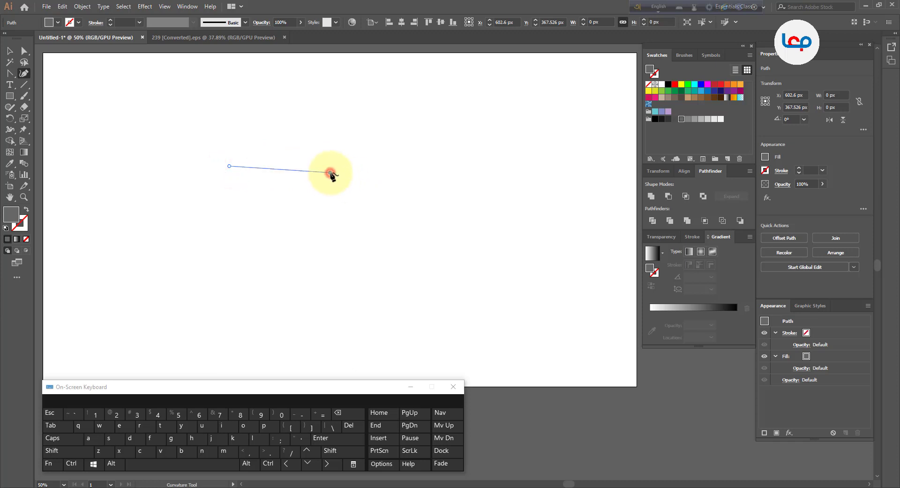
# Step: Draw a closed rounded shape about 400 × 216 px with the Curvature tool, and shift it about 160 px right on the artboard
pyautogui.click(331, 172)
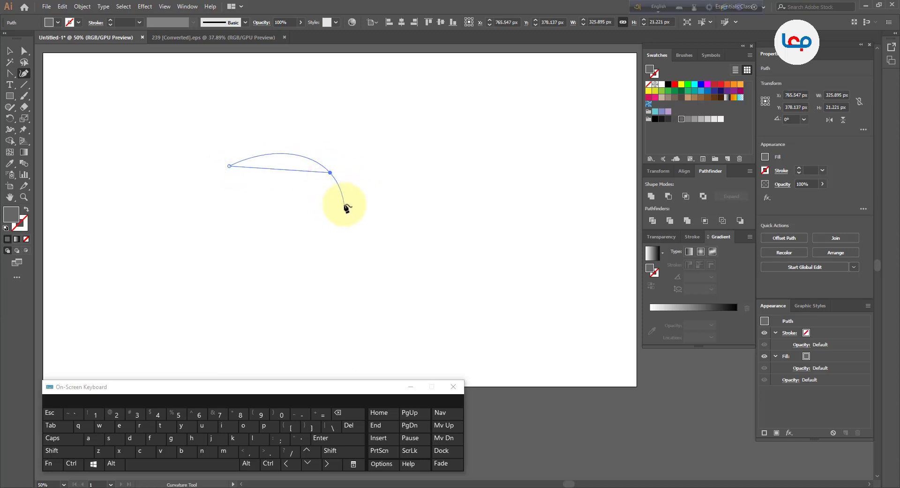
pyautogui.click(344, 202)
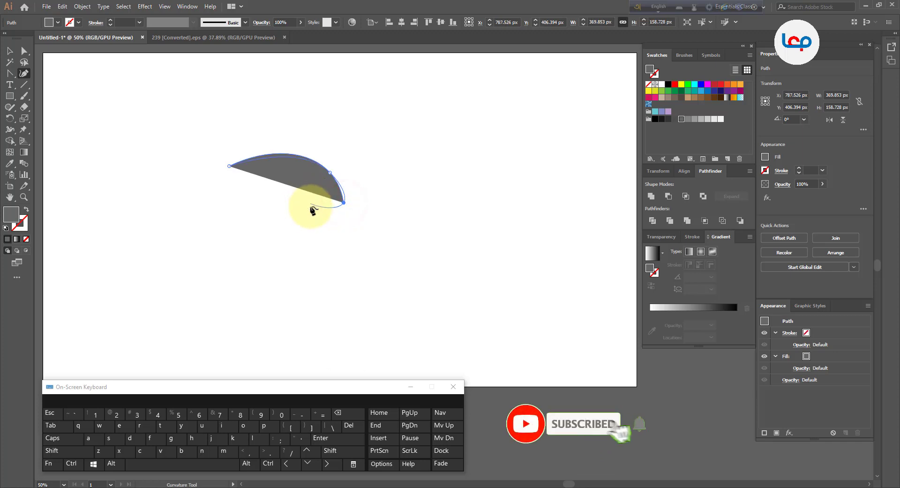
pyautogui.click(309, 207)
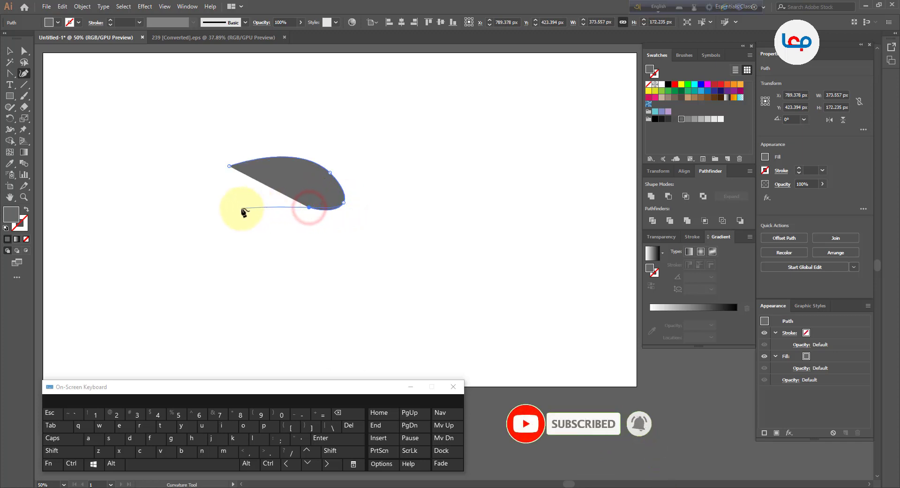
pyautogui.click(228, 212)
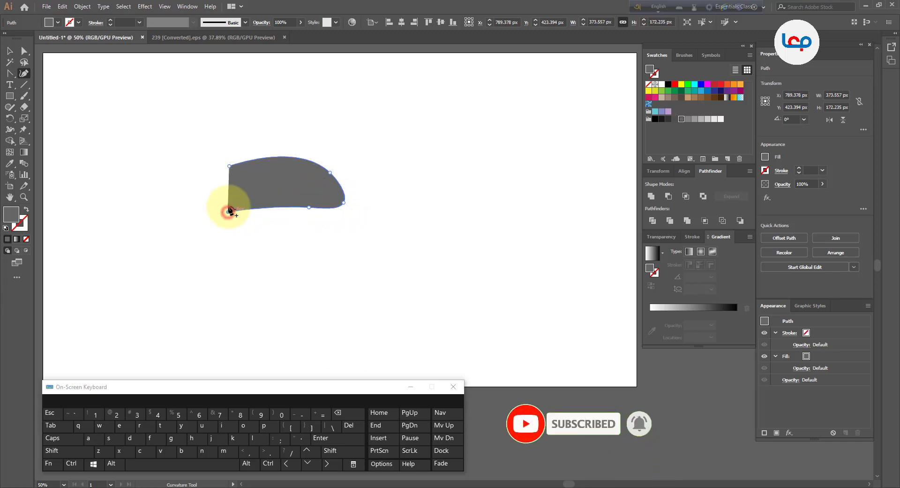
pyautogui.click(230, 166)
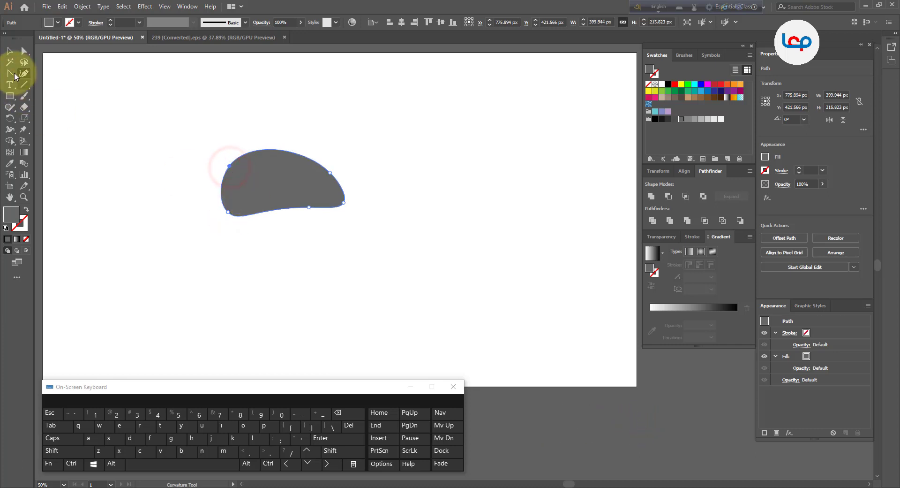
pyautogui.click(9, 50)
pyautogui.moveTo(295, 181); pyautogui.dragTo(345, 187)
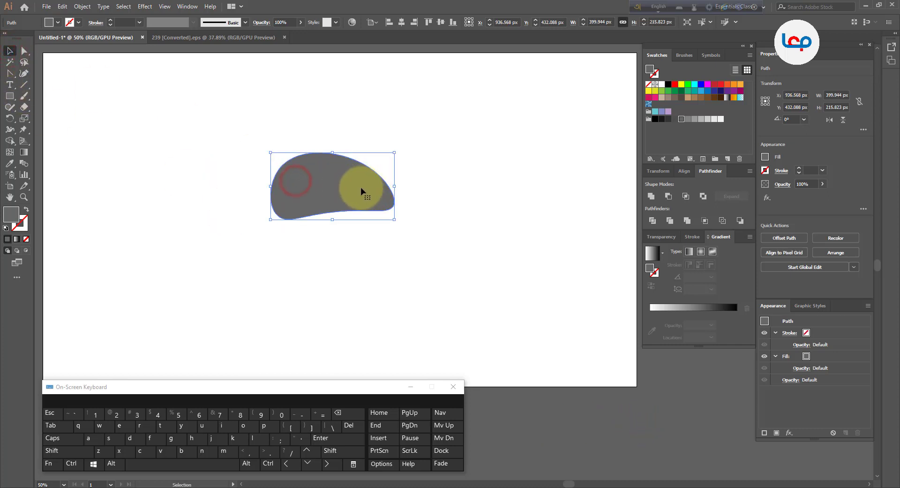
# Step: Convert the shape's two left-hand anchors from smooth to corner points so its left side becomes straight
pyautogui.click(9, 73)
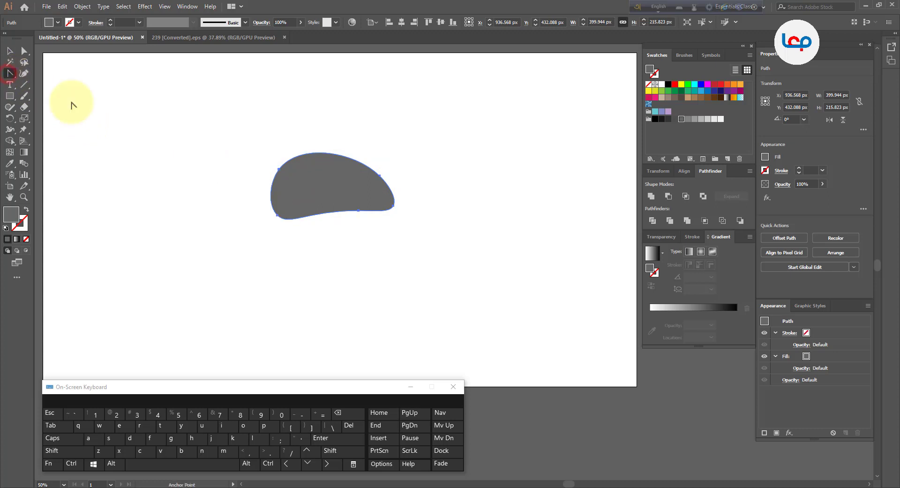
pyautogui.click(279, 171)
pyautogui.click(284, 218)
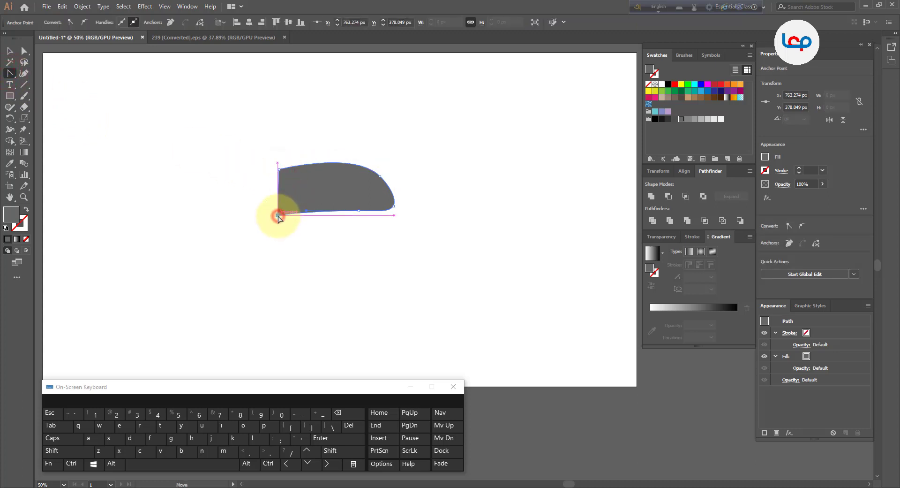
# Step: Raise the shape's upper-left corner anchor to about X 764.5, Y 338 px, making the straight side taller
pyautogui.click(24, 50)
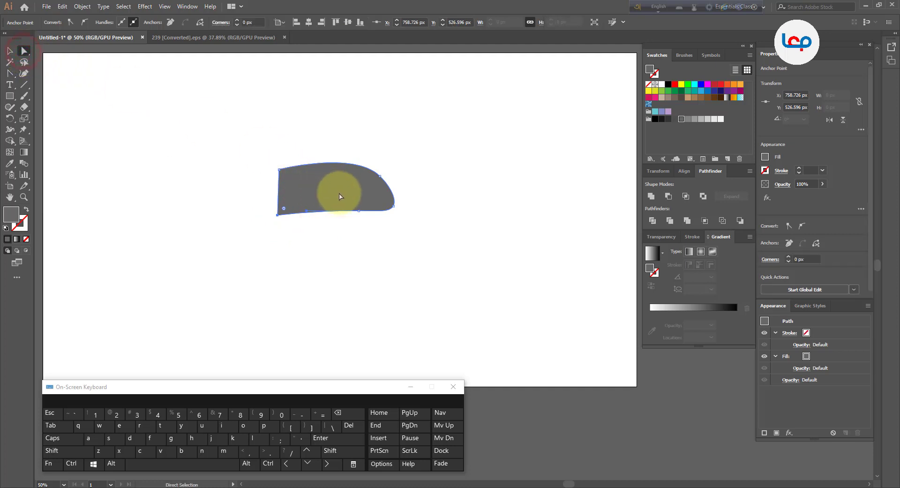
pyautogui.scroll(2, 340, 197)
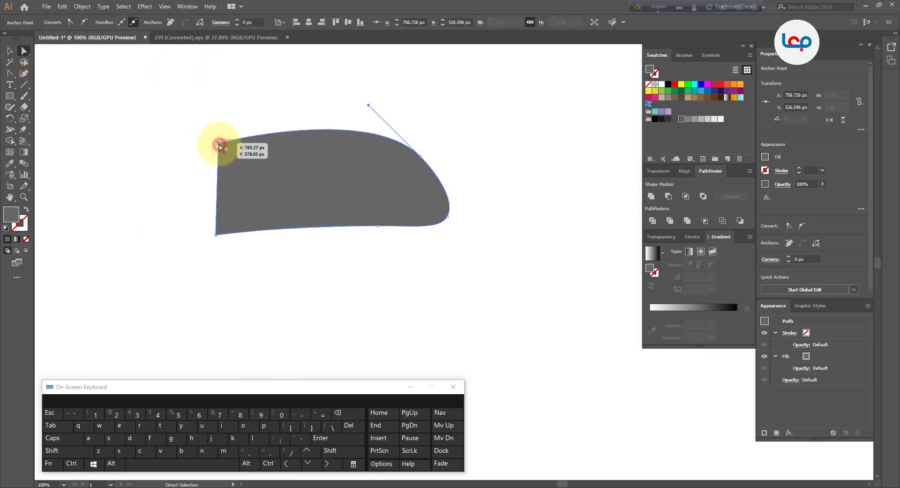
pyautogui.moveTo(220, 144); pyautogui.dragTo(220, 120)
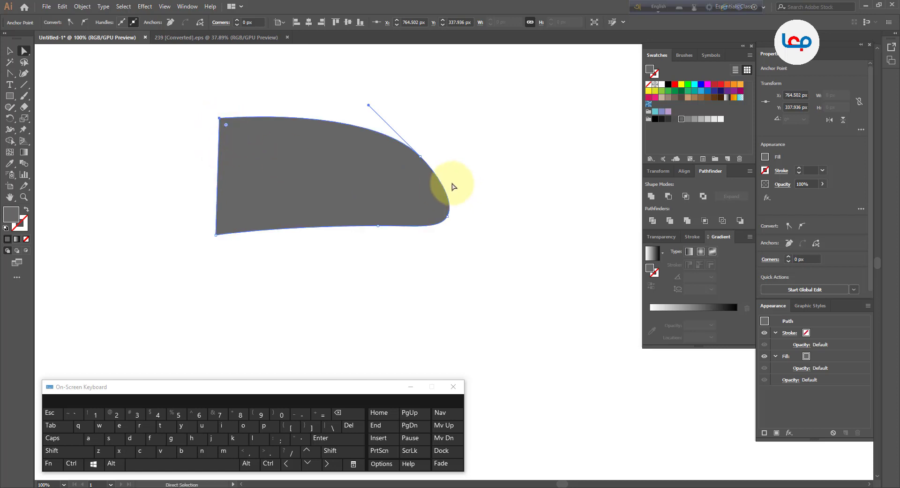
# Step: Delete the lower-right anchor at the shape's rounded tip
pyautogui.click(448, 217)
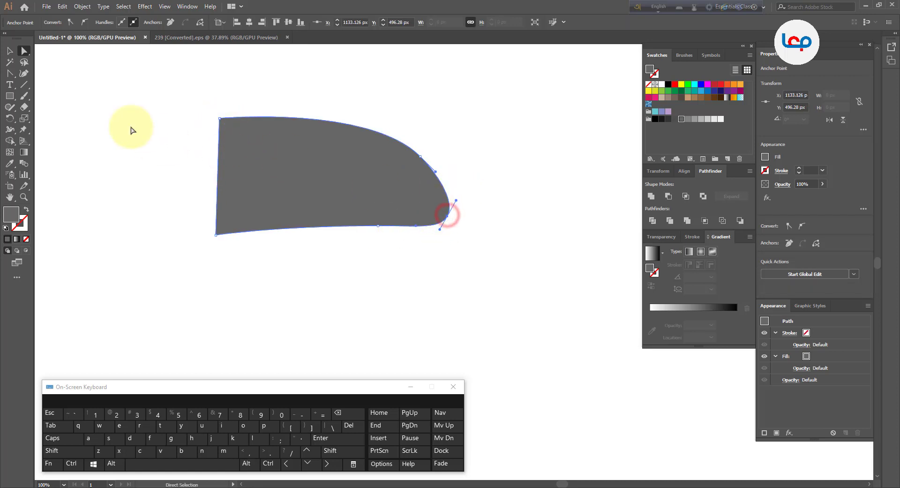
pyautogui.click(10, 73)
pyautogui.click(39, 96)
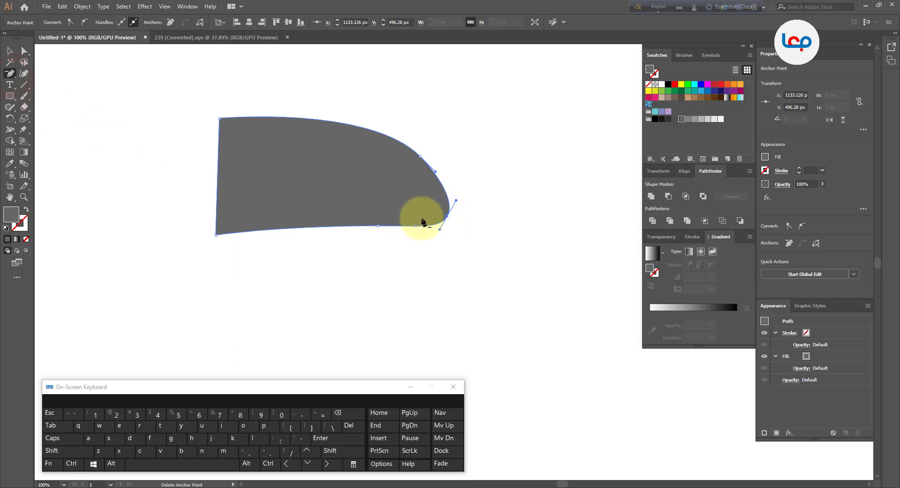
pyautogui.click(449, 218)
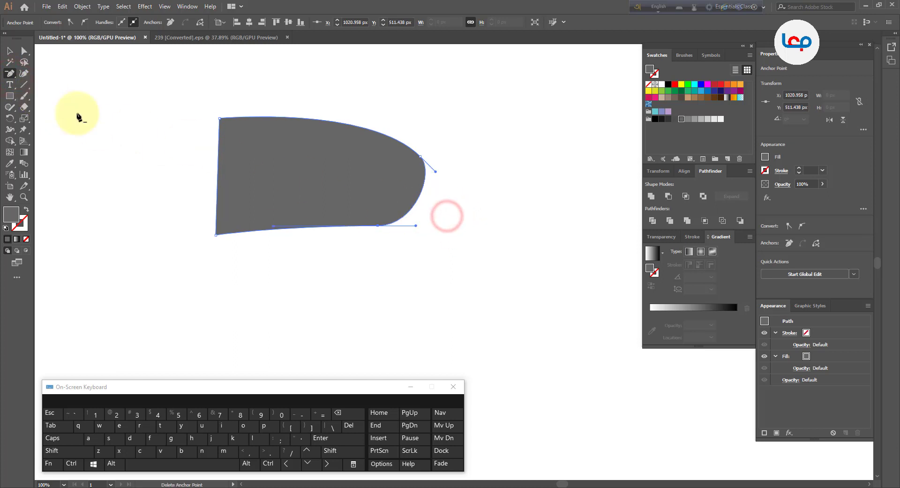
# Step: Extend the right-hand anchor's lower handle outward, and raise the bottom anchor to about X 1008, Y 493 px with its handles tilted
pyautogui.click(24, 50)
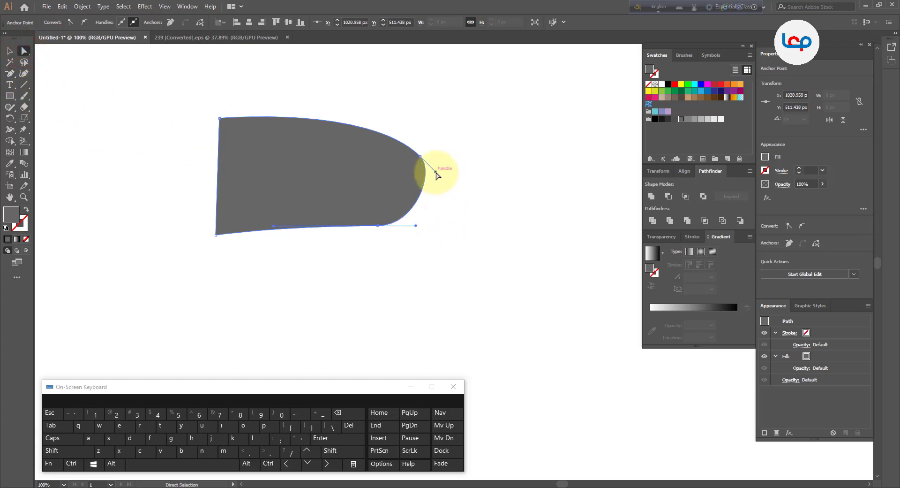
pyautogui.moveTo(436, 174); pyautogui.dragTo(469, 223)
pyautogui.click(379, 226)
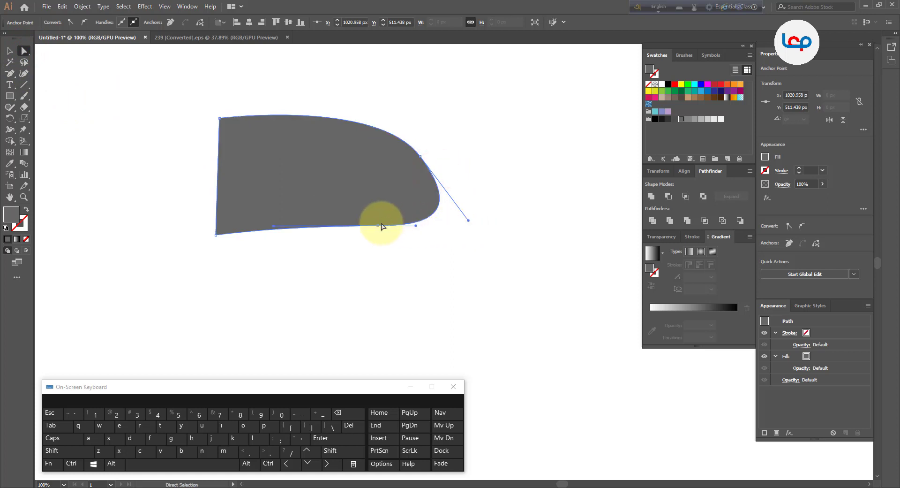
pyautogui.moveTo(379, 228); pyautogui.dragTo(414, 226)
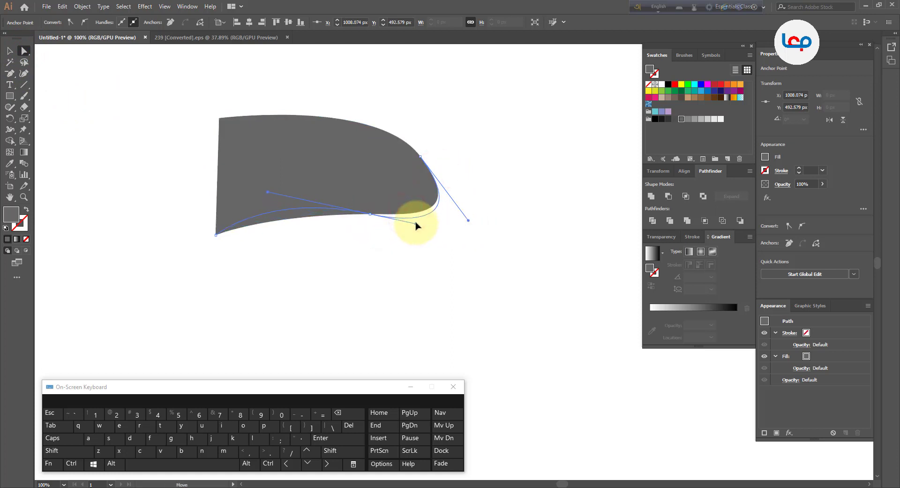
pyautogui.moveTo(417, 222); pyautogui.dragTo(417, 222)
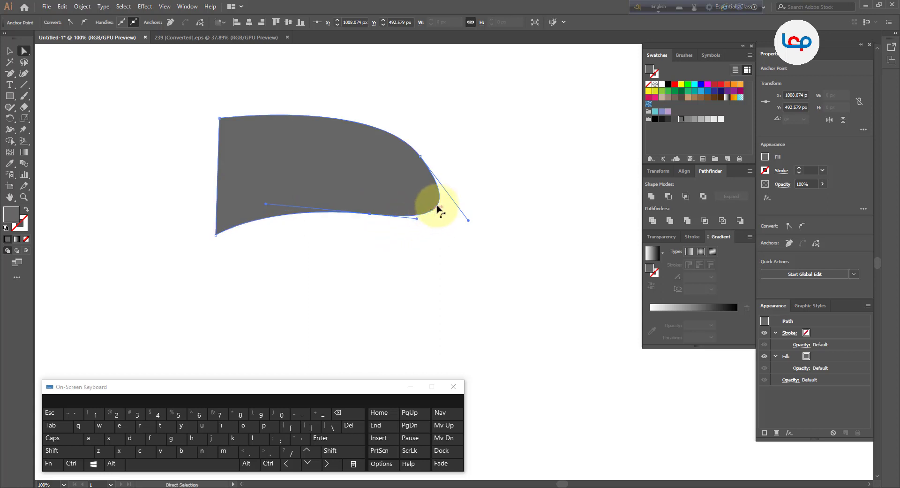
# Step: Refine the rounded tip by placing the right-hand anchor near X 1093, Y 400 px and the bottom anchor near X 993, Y 498 px
pyautogui.moveTo(421, 155); pyautogui.dragTo(422, 151)
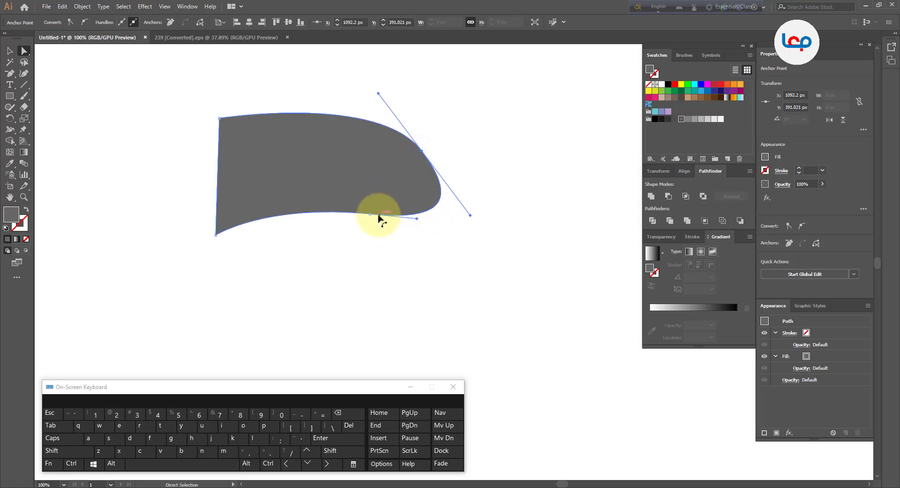
pyautogui.moveTo(372, 219); pyautogui.dragTo(415, 225)
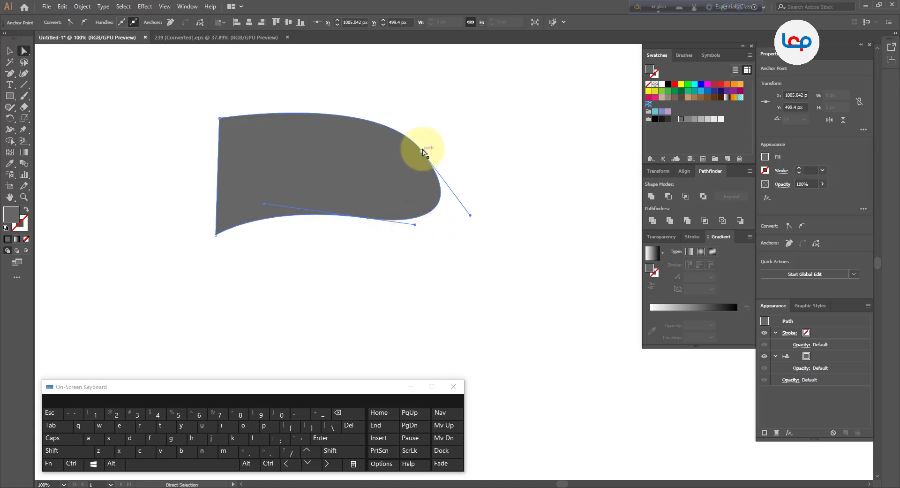
pyautogui.moveTo(422, 153); pyautogui.dragTo(422, 158)
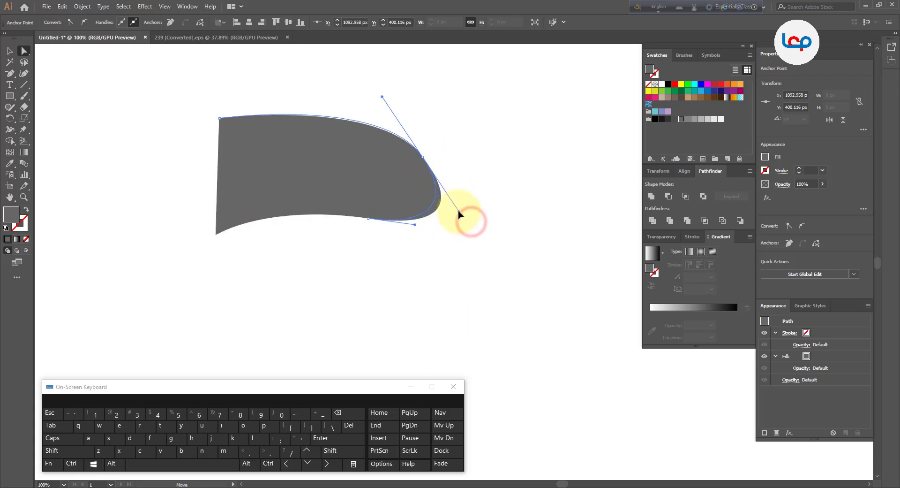
pyautogui.moveTo(459, 214); pyautogui.dragTo(459, 214)
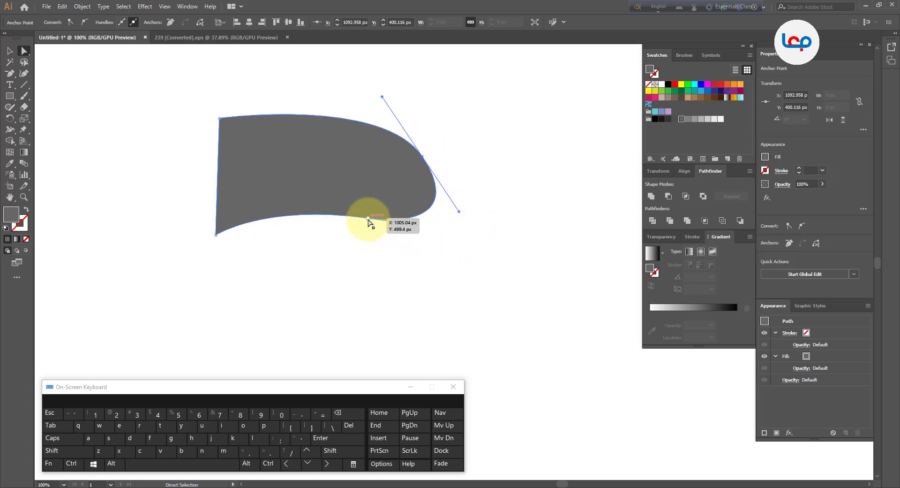
pyautogui.moveTo(369, 219); pyautogui.dragTo(360, 218)
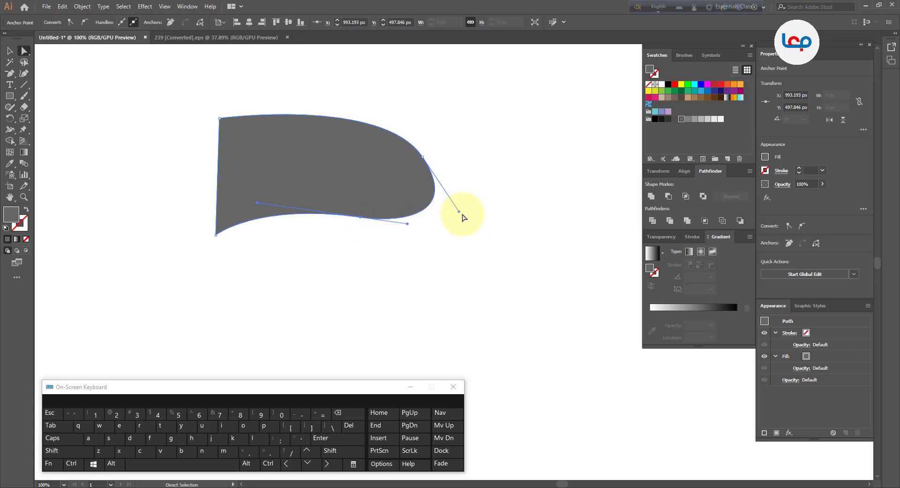
pyautogui.moveTo(459, 212); pyautogui.dragTo(459, 215)
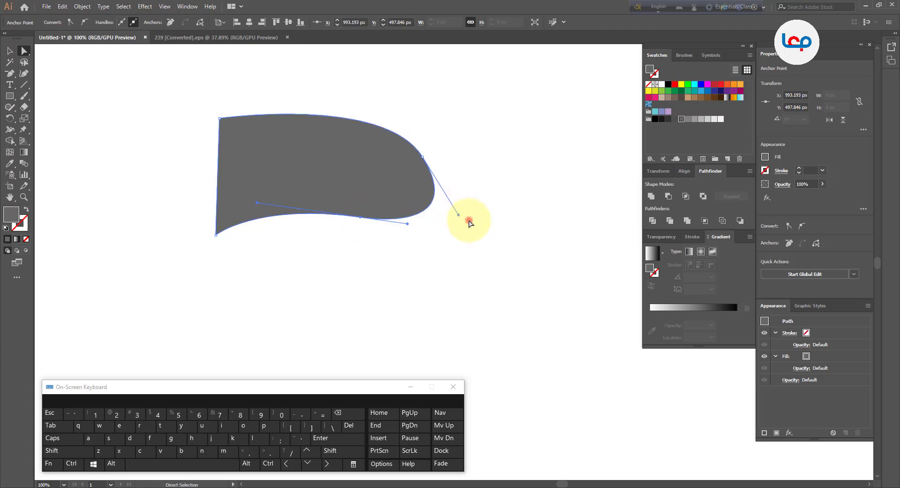
pyautogui.click(470, 223)
# Step: Lower the right-hand anchor to about Y 416 px and the bottom anchor to about X 979, Y 520 px, flattening the underside curve
pyautogui.scroll(-3, 424, 225)
pyautogui.scroll(5, 412, 201)
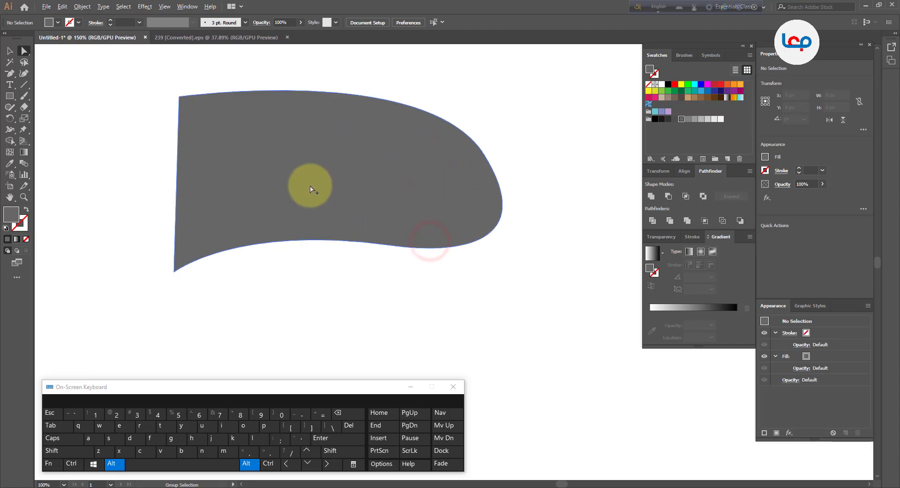
pyautogui.keyDown('alt'); pyautogui.click(272, 241); pyautogui.keyUp('alt')
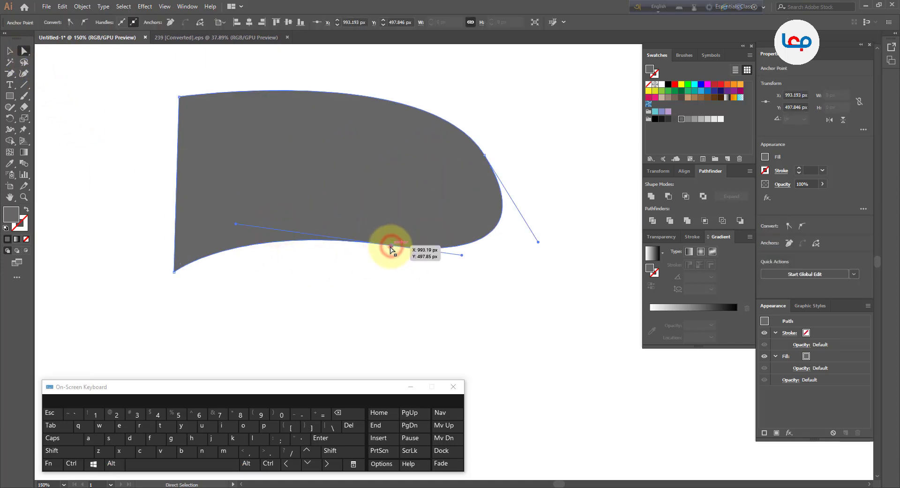
pyautogui.moveTo(392, 248); pyautogui.dragTo(389, 257)
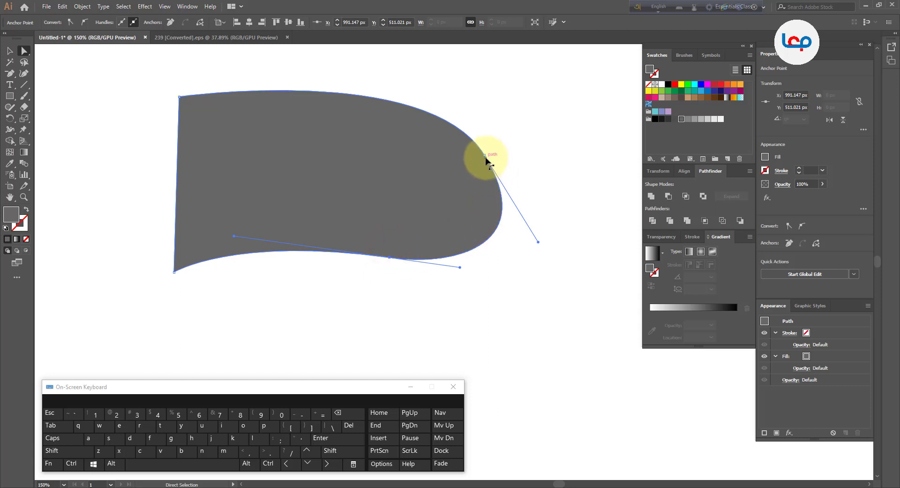
pyautogui.moveTo(485, 160); pyautogui.dragTo(483, 168)
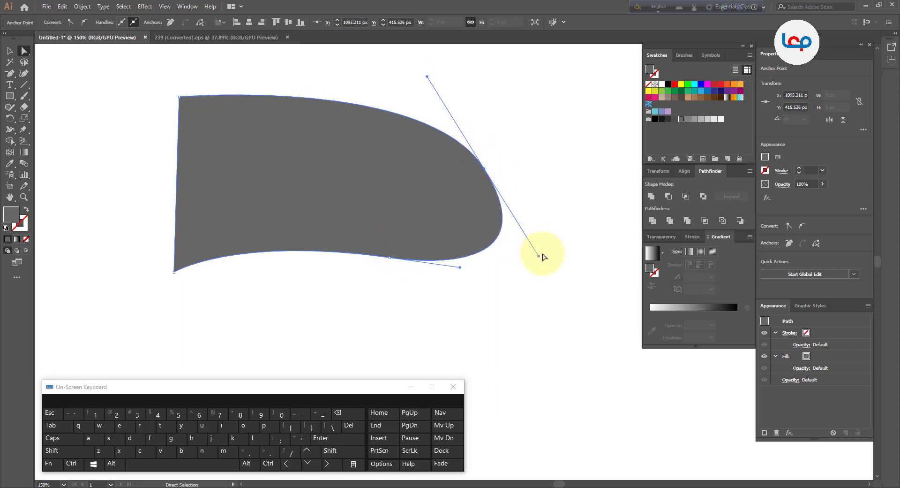
pyautogui.moveTo(390, 257); pyautogui.dragTo(387, 261)
pyautogui.moveTo(230, 240); pyautogui.dragTo(233, 242)
pyautogui.moveTo(389, 263); pyautogui.dragTo(378, 266)
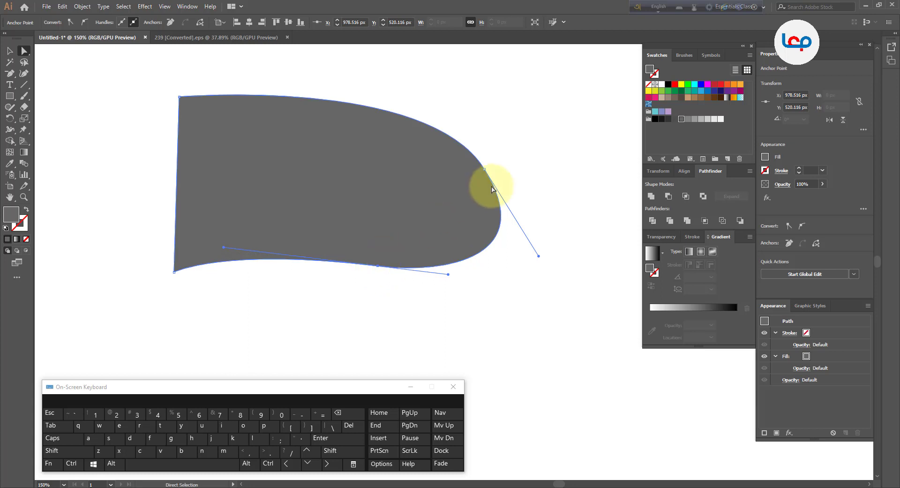
# Step: Move the right-hand anchor down and inward to about X 1086, Y 431 px, and pull in its lower handle
pyautogui.moveTo(485, 172); pyautogui.dragTo(477, 182)
pyautogui.moveTo(531, 272); pyautogui.dragTo(525, 272)
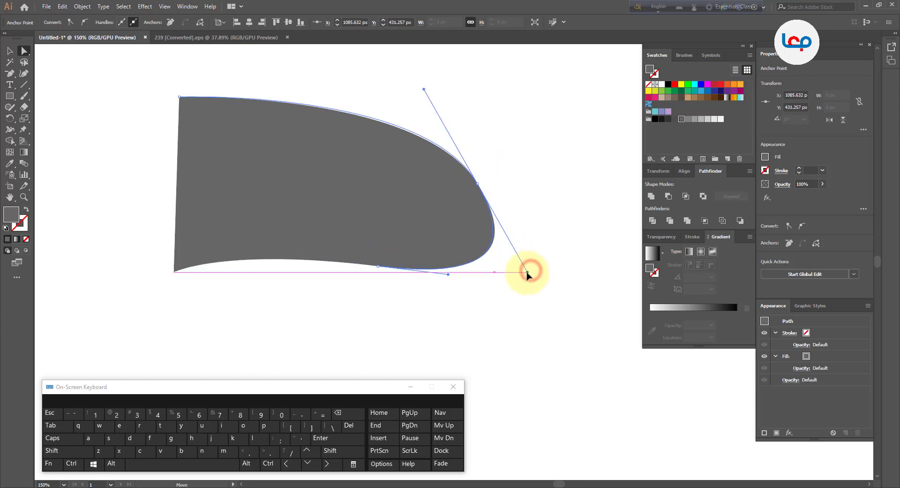
pyautogui.click(533, 252)
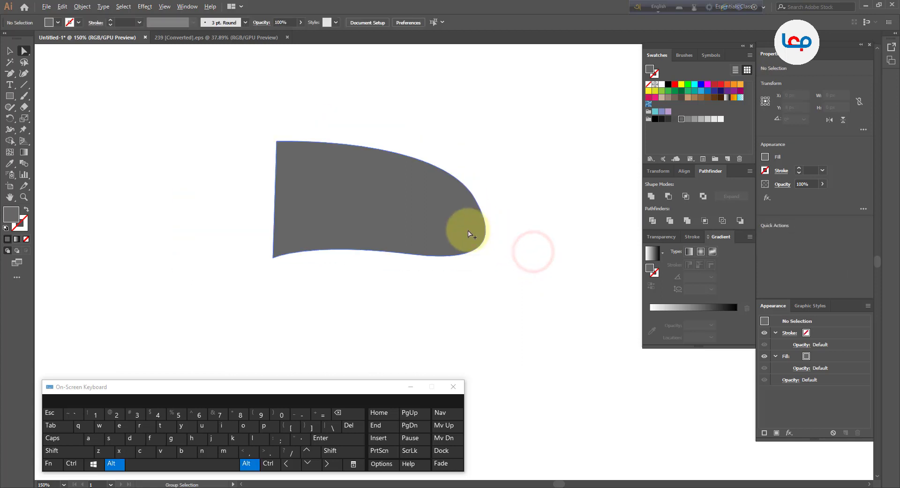
# Step: Level the bottom anchor's handles to flatten the underside further, and nudge the right-hand anchor slightly inward
pyautogui.click(478, 263)
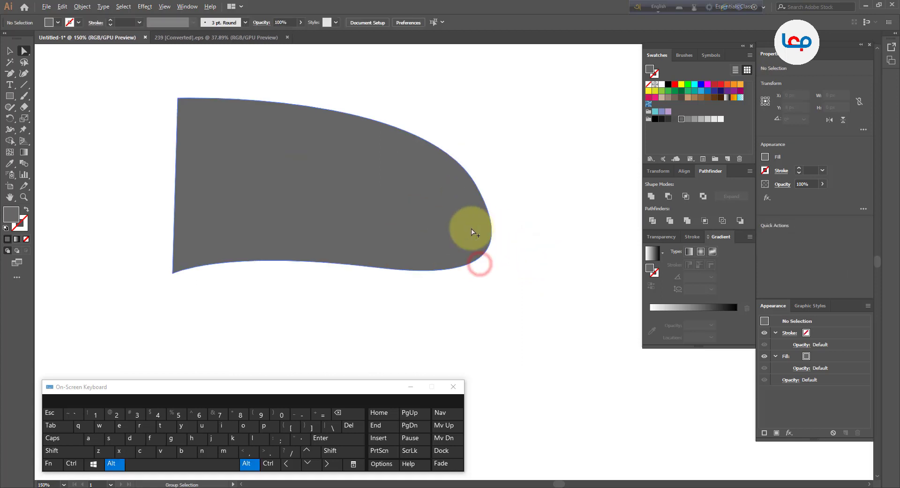
pyautogui.click(377, 267)
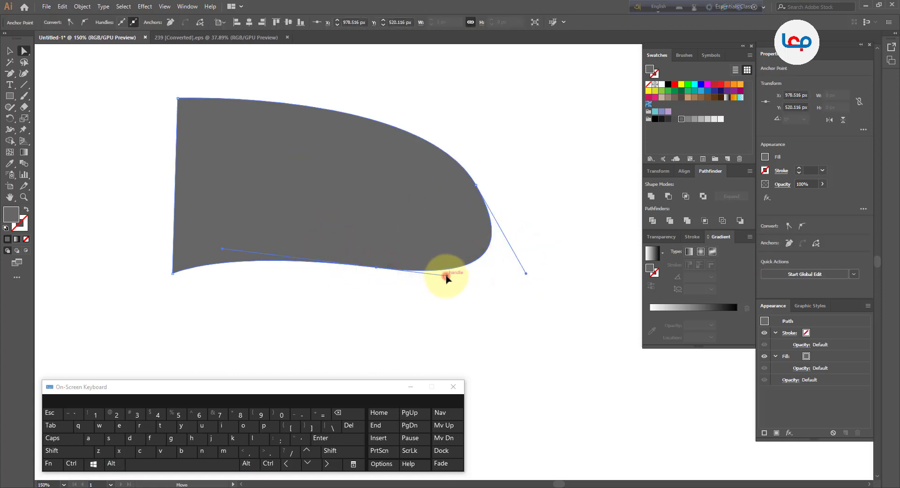
pyautogui.moveTo(446, 275); pyautogui.dragTo(449, 273)
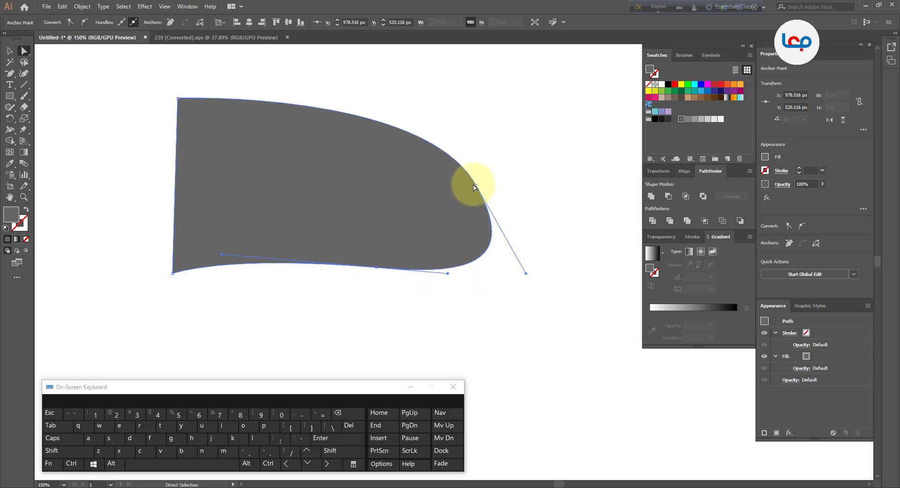
pyautogui.moveTo(475, 188); pyautogui.dragTo(470, 187)
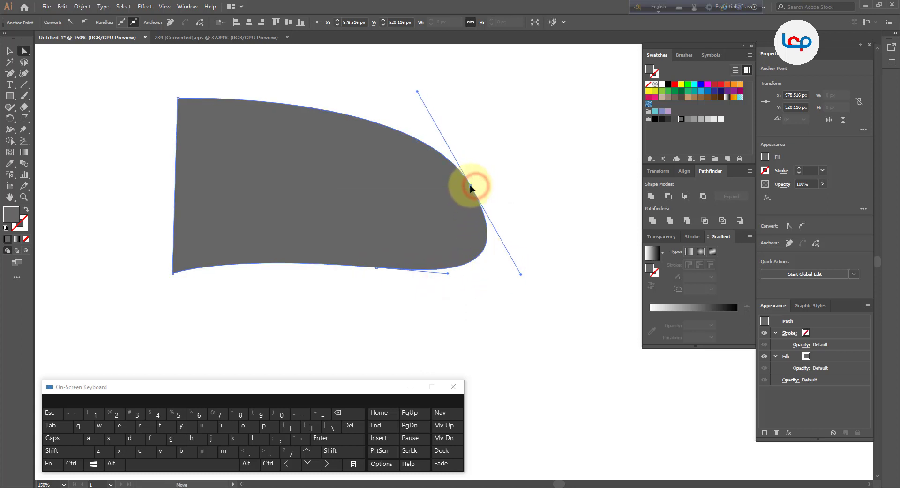
pyautogui.click(495, 190)
pyautogui.scroll(-2, 469, 202)
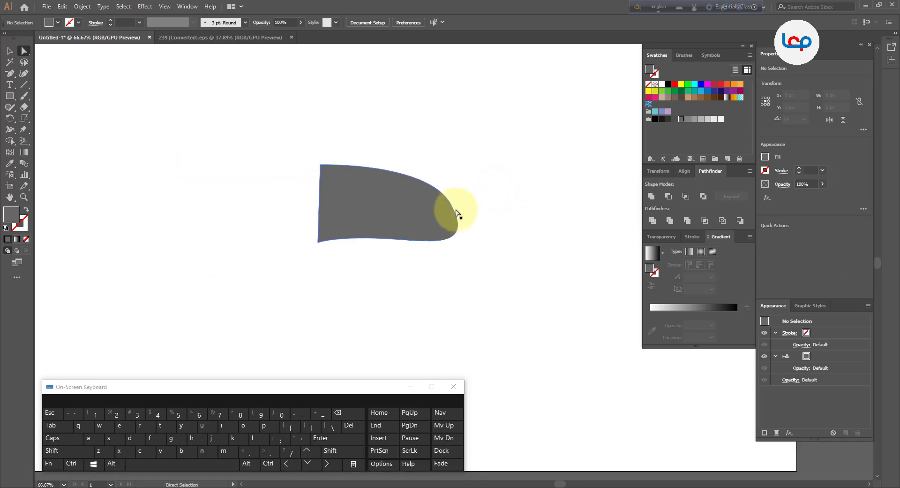
pyautogui.scroll(1, 438, 220)
pyautogui.scroll(2, 477, 255)
pyautogui.click(425, 249)
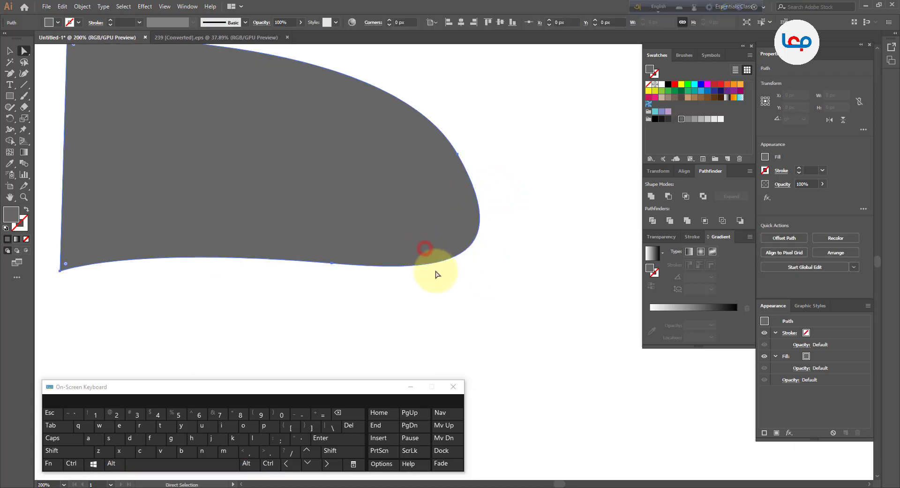
# Step: Draw a gray triangle with the Pen tool below the rounded end, its upper corners near X 968, Y 516 px and X 1074, Y 511 px
pyautogui.click(131, 315)
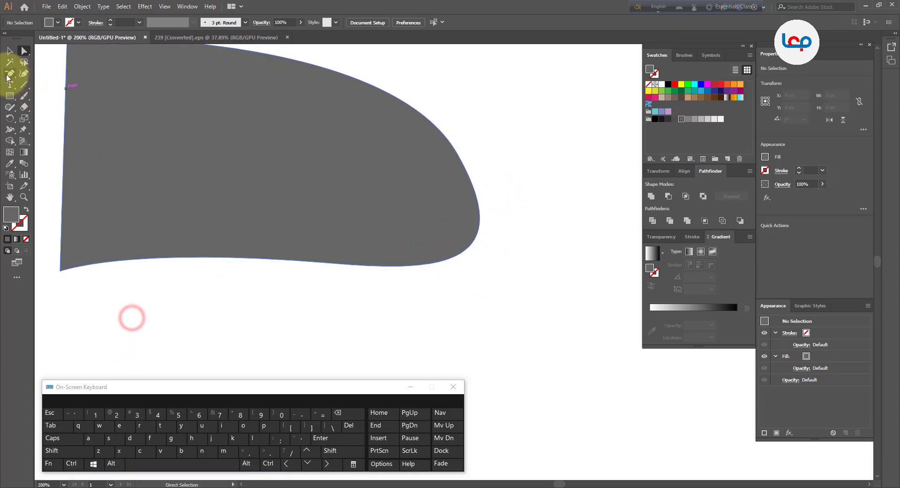
pyautogui.moveTo(9, 74); pyautogui.dragTo(40, 76)
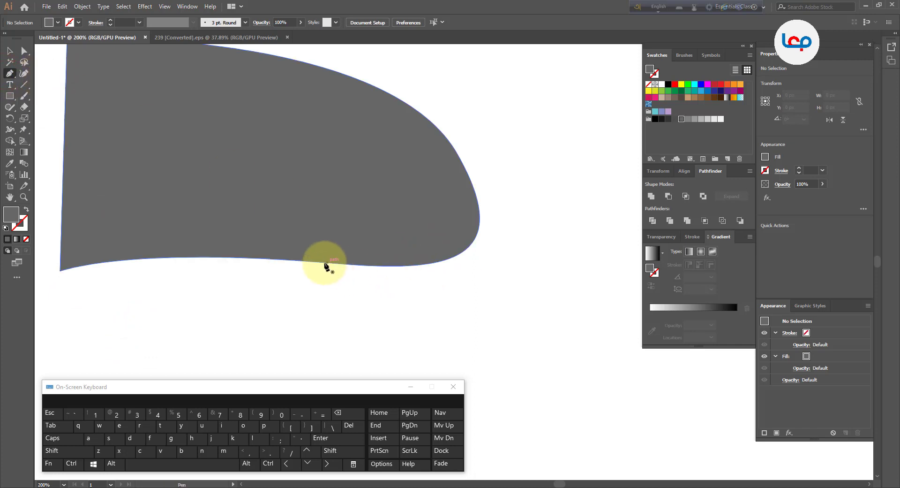
pyautogui.moveTo(319, 258); pyautogui.dragTo(367, 330)
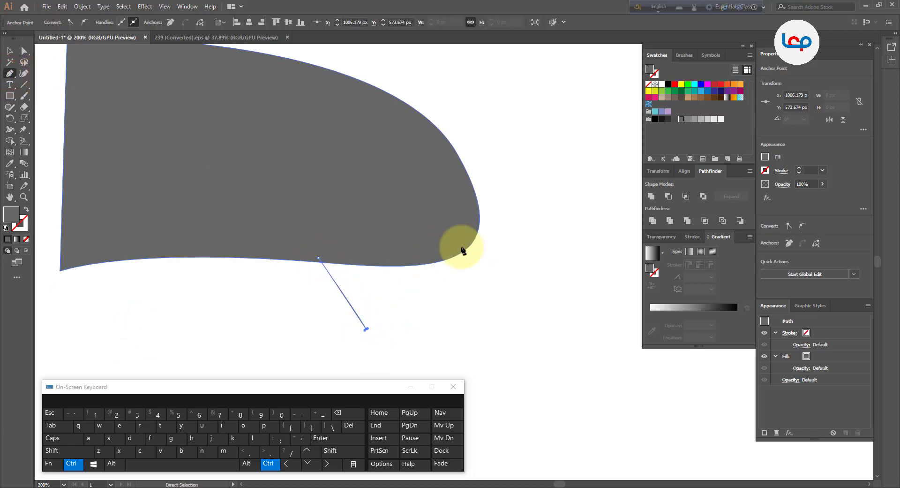
pyautogui.hotkey('ctrl', 'z')
pyautogui.moveTo(341, 341); pyautogui.dragTo(318, 259)
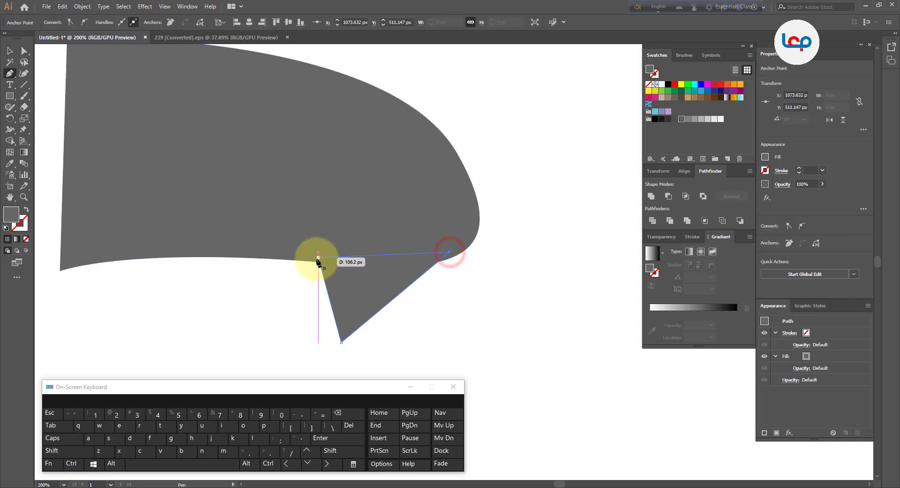
pyautogui.click(319, 258)
pyautogui.click(10, 51)
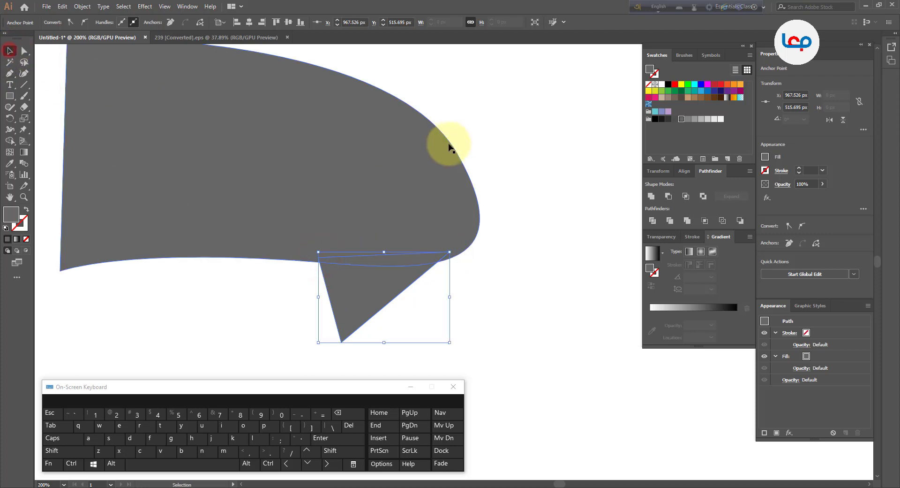
pyautogui.click(486, 143)
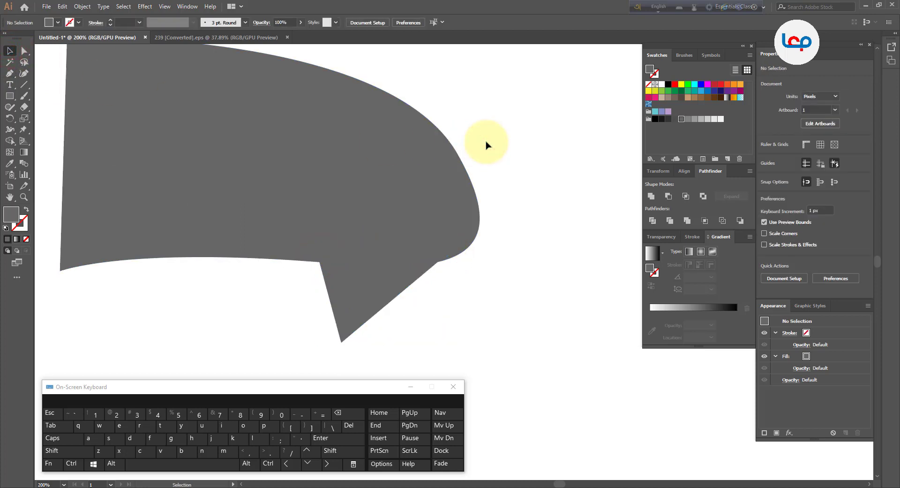
# Step: Merge the sliver where the triangle overlaps the rounded shape into the rounded shape with Shape Builder
pyautogui.scroll(-2, 488, 144)
pyautogui.click(401, 218)
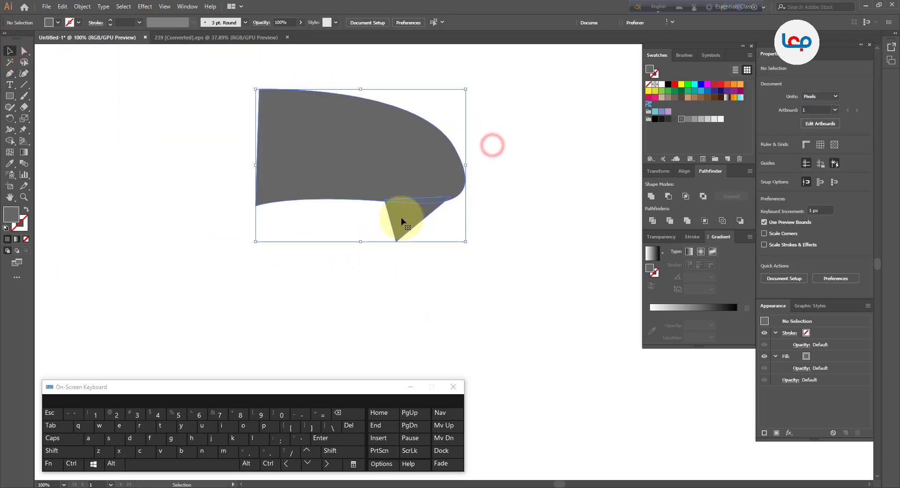
pyautogui.scroll(1, 436, 185)
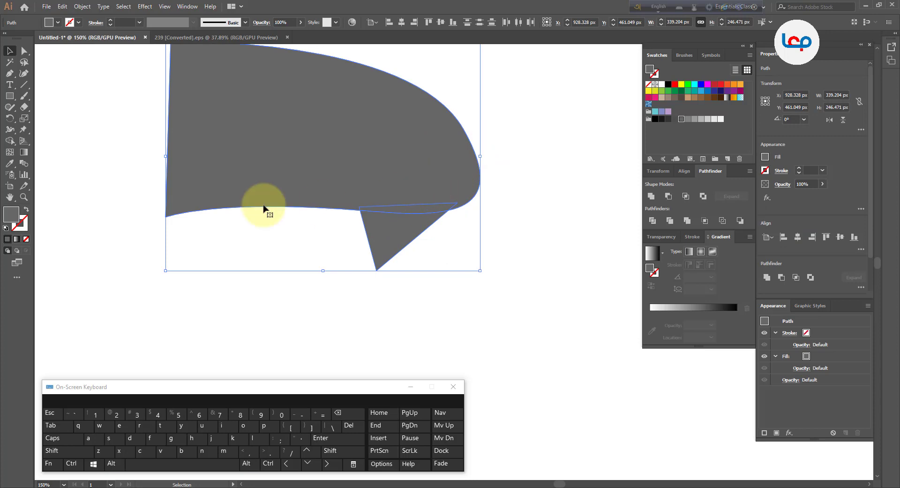
pyautogui.click(13, 142)
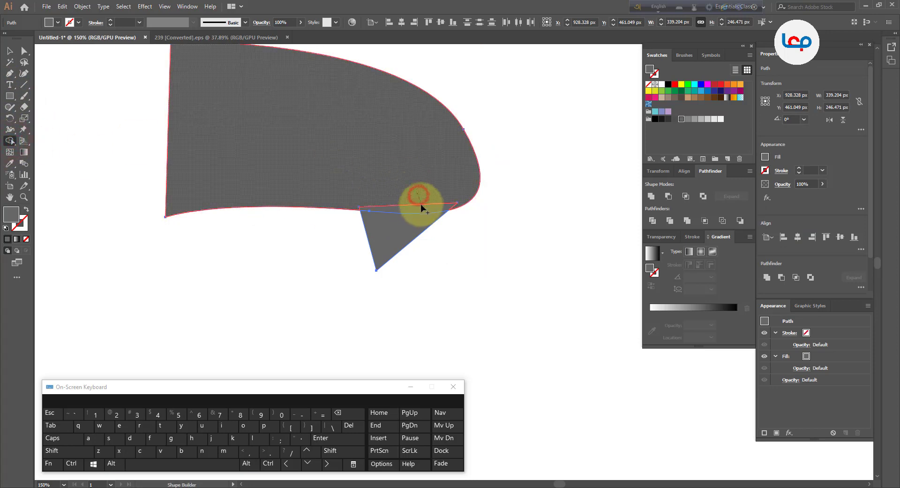
pyautogui.click(421, 207)
pyautogui.click(11, 52)
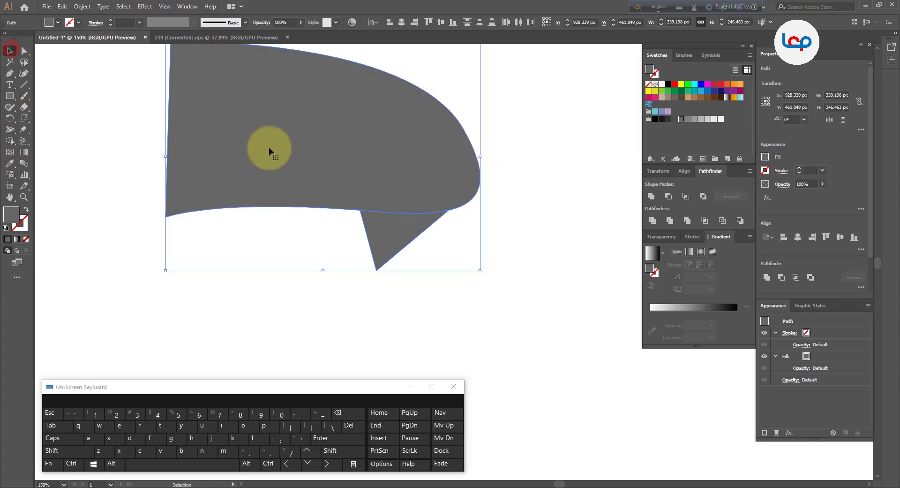
pyautogui.click(513, 184)
# Step: Fill the rounded shape and the triangle with a lighter gray swatch
pyautogui.scroll(-2, 459, 194)
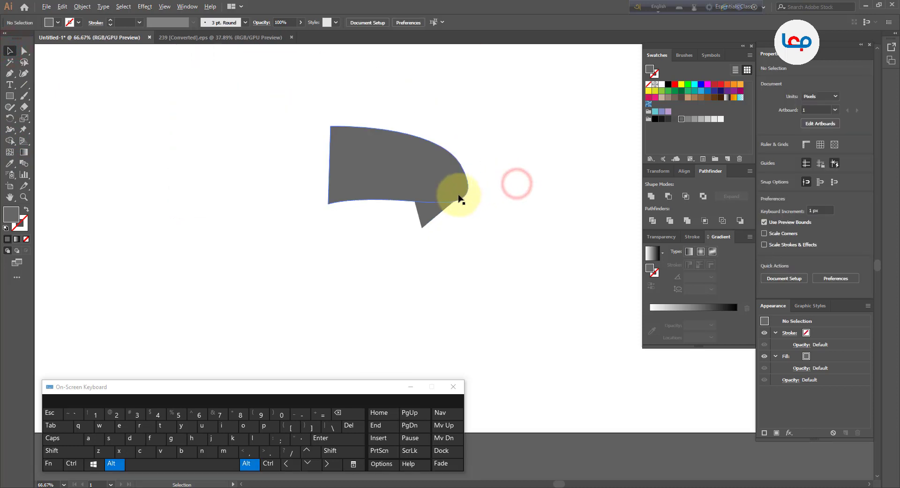
pyautogui.click(469, 163)
pyautogui.click(695, 119)
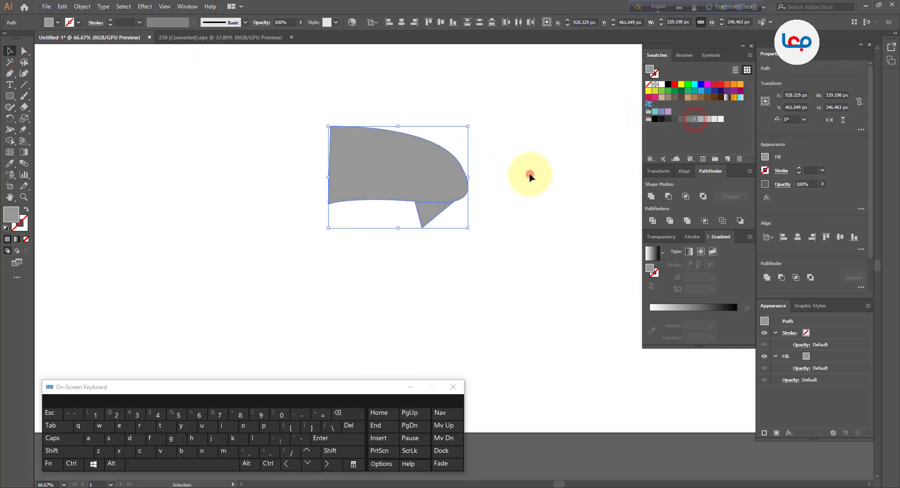
pyautogui.click(520, 175)
# Step: Group the rounded shape and the triangle together
pyautogui.moveTo(499, 159); pyautogui.dragTo(426, 235)
pyautogui.scroll(-1, 416, 234)
pyautogui.scroll(-1, 437, 227)
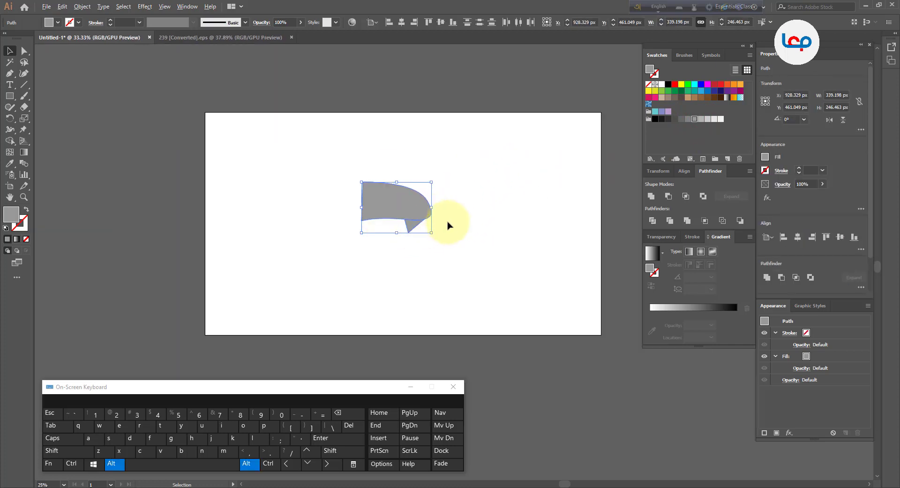
pyautogui.scroll(1, 449, 225)
pyautogui.click(450, 224)
pyautogui.scroll(2, 382, 207)
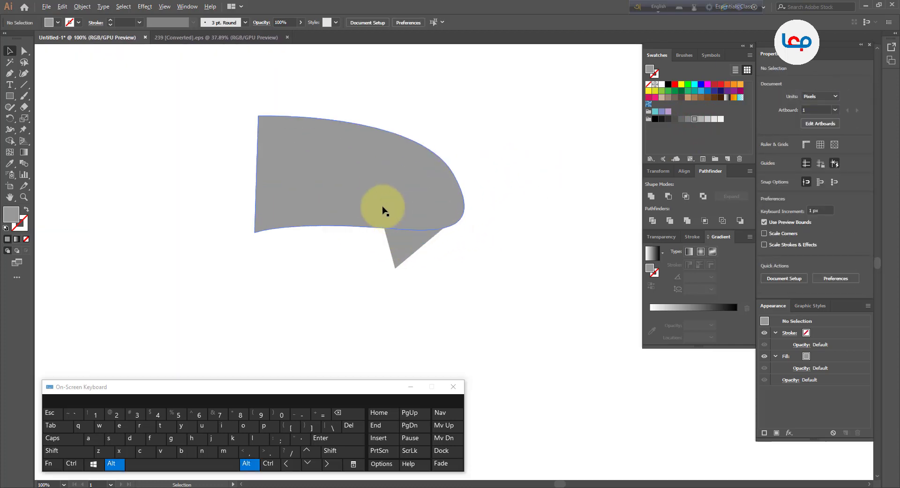
pyautogui.moveTo(488, 151); pyautogui.dragTo(377, 266)
pyautogui.rightClick(373, 201)
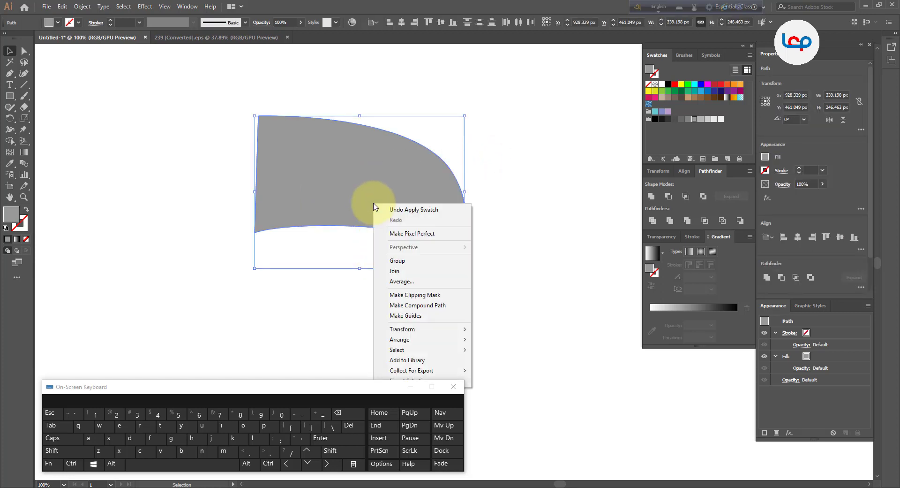
pyautogui.click(402, 259)
# Step: Activate the Rotate tool on the grouped shape, and compute 360 ÷ 5 in Calculator before closing it
pyautogui.scroll(-1, 423, 209)
pyautogui.scroll(-1, 413, 208)
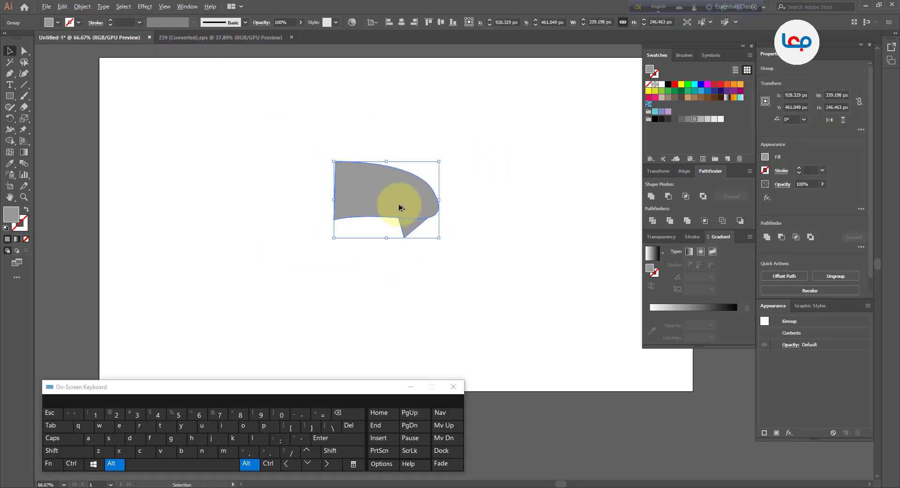
pyautogui.scroll(1, 402, 207)
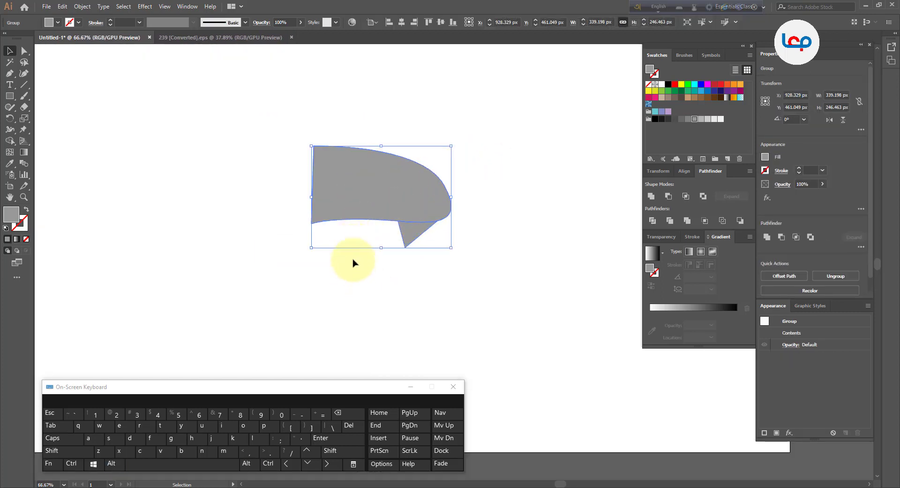
pyautogui.click(10, 120)
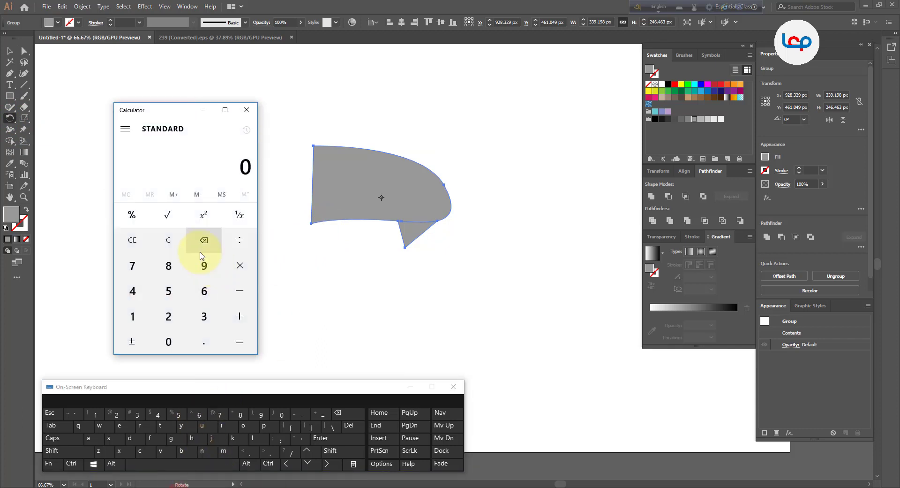
pyautogui.click(204, 316)
pyautogui.click(204, 289)
pyautogui.click(169, 341)
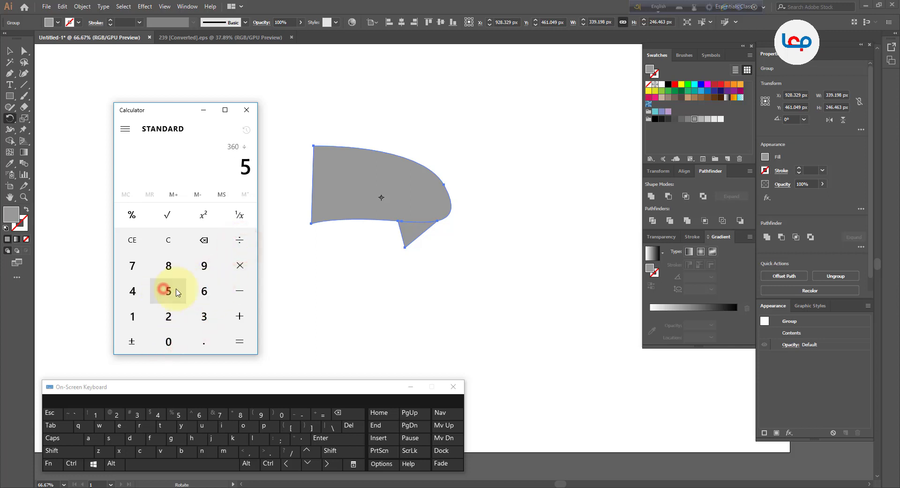
pyautogui.click(240, 341)
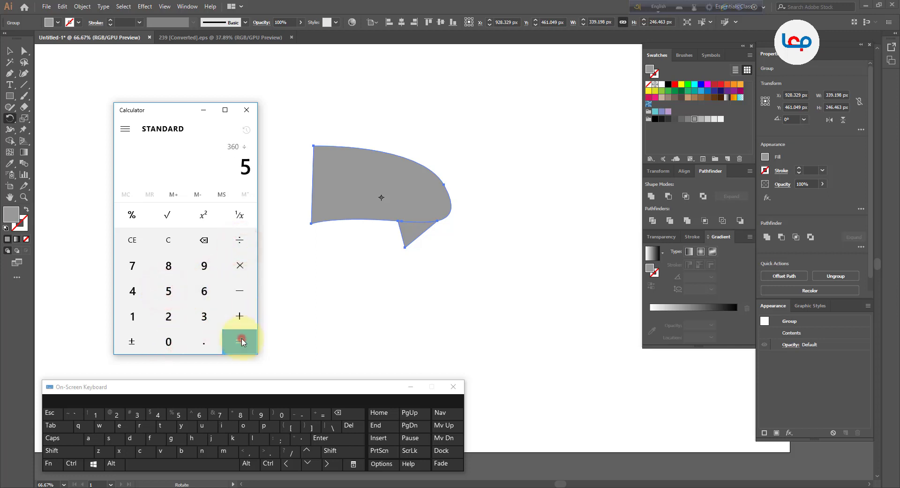
pyautogui.click(247, 110)
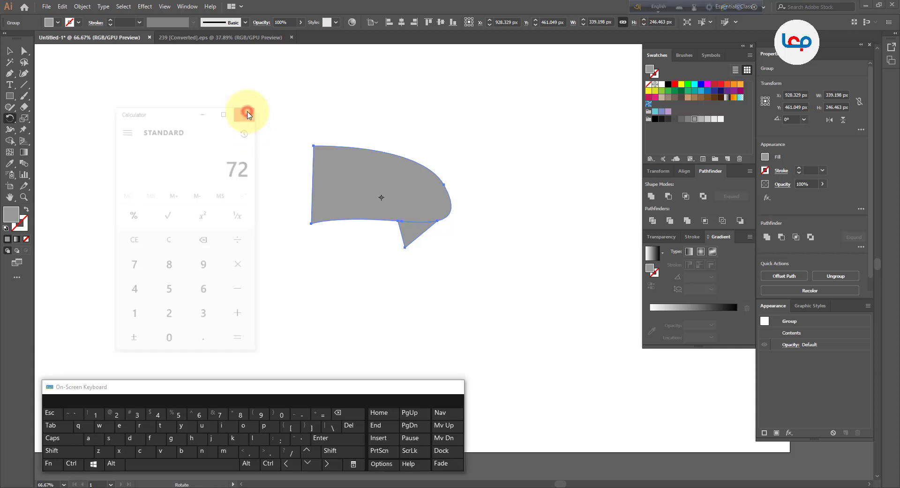
# Step: Copy the group rotated by 72° around a point just off its lower-left corner, and repeat the transform three times to complete five petals
pyautogui.keyDown('alt'); pyautogui.click(323, 229); pyautogui.keyUp('alt')
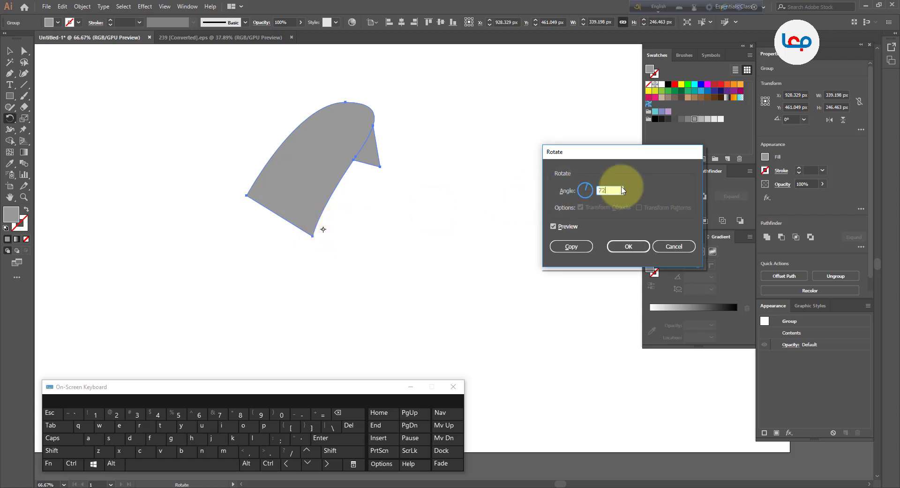
pyautogui.click(571, 246)
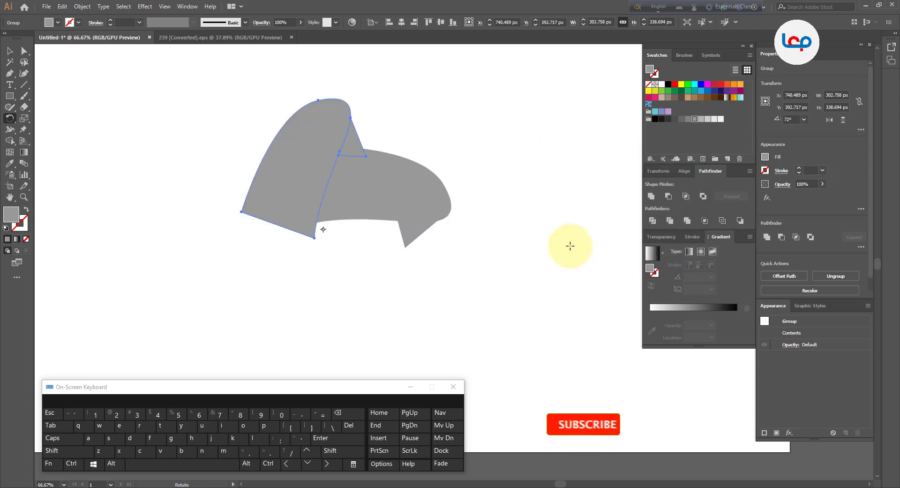
pyautogui.press('ctrl')
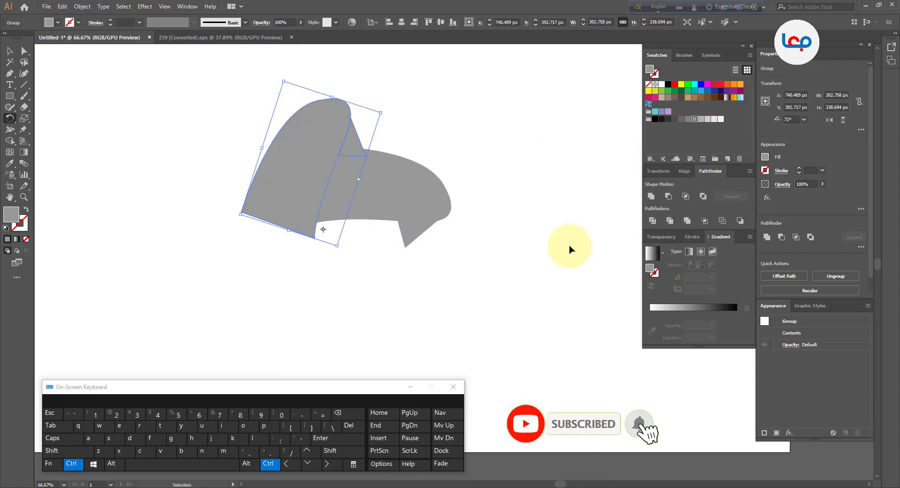
pyautogui.hotkey('ctrl', 'd')
pyautogui.hotkey('ctrl', 'd')
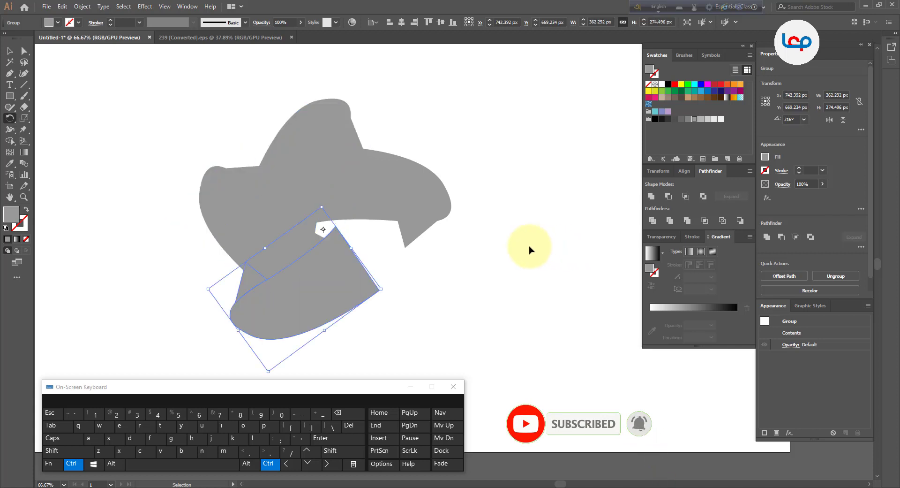
pyautogui.hotkey('ctrl', 'd')
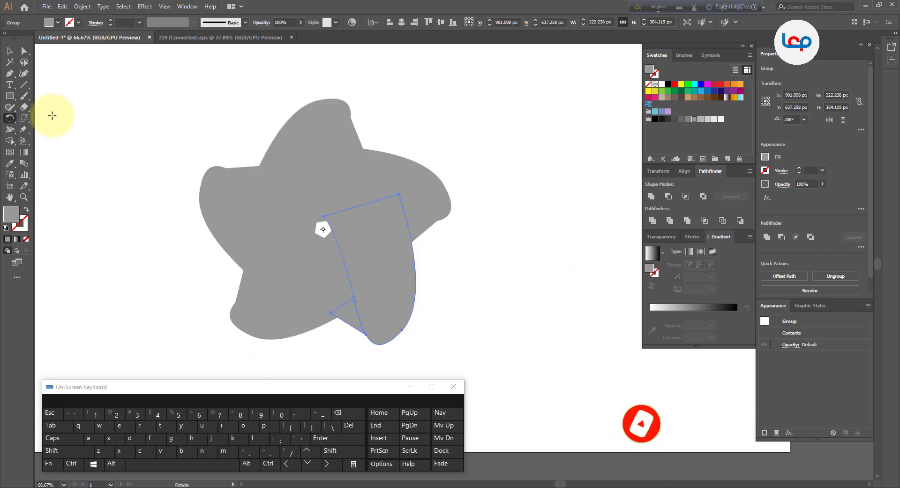
pyautogui.click(9, 52)
pyautogui.click(184, 128)
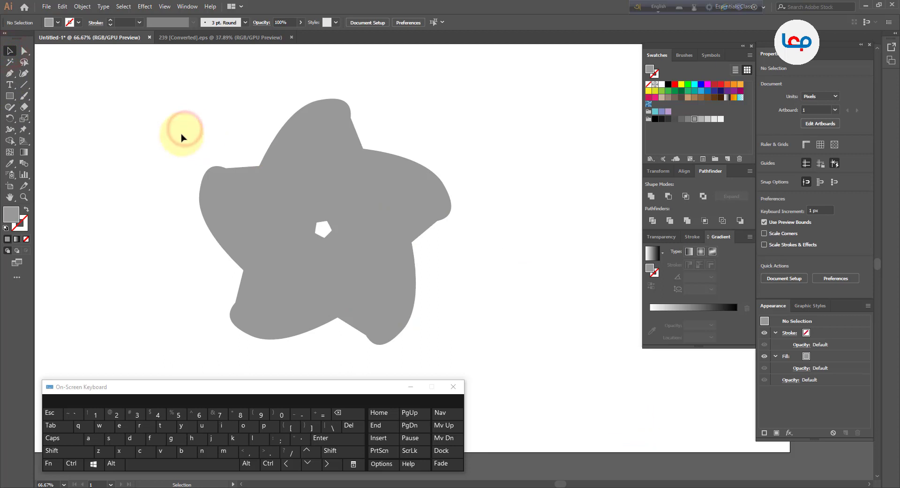
# Step: Ungroup all five petals into separate paths
pyautogui.moveTo(163, 142); pyautogui.dragTo(446, 285)
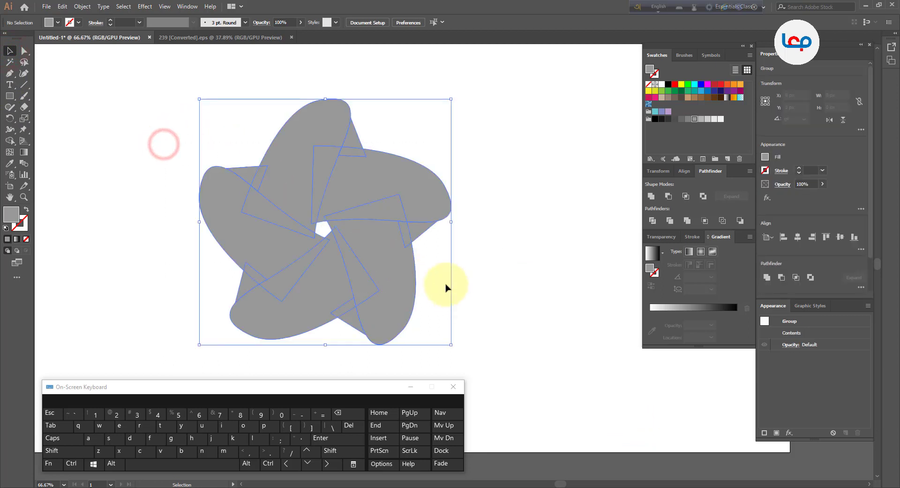
pyautogui.rightClick(375, 181)
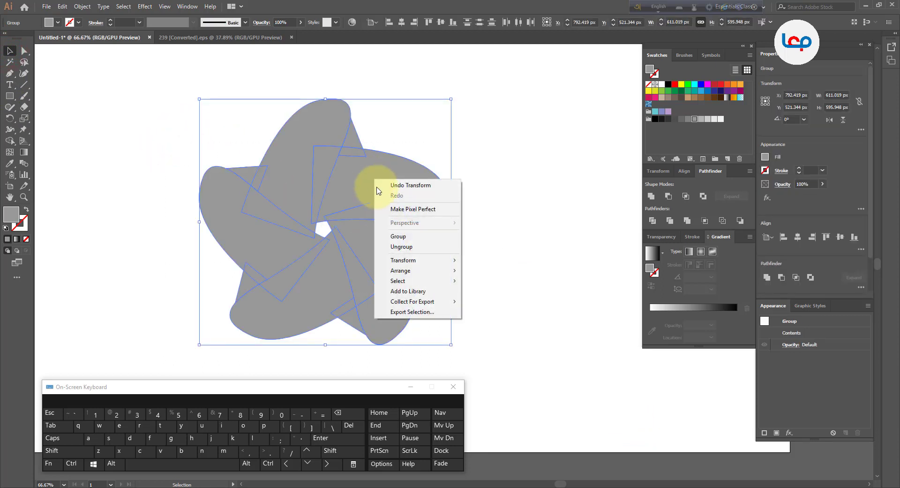
pyautogui.click(401, 246)
pyautogui.click(481, 215)
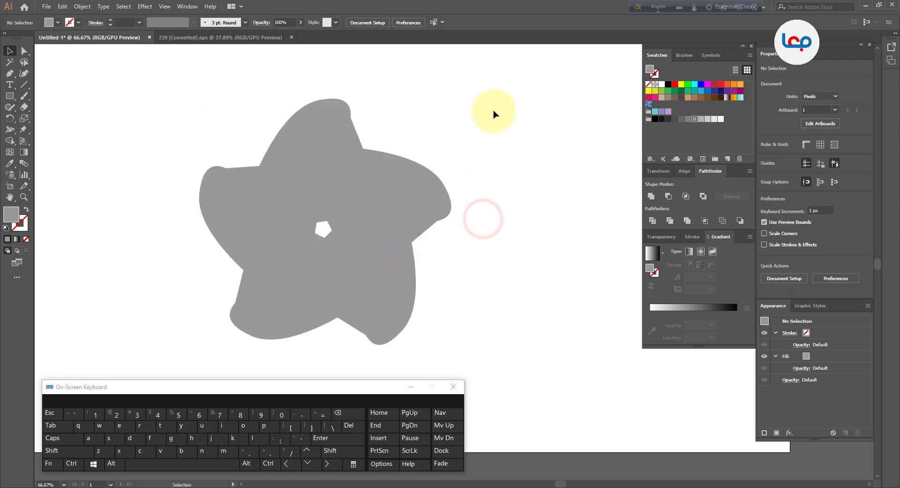
# Step: Select all petal shapes and use Shape Builder to merge the overlapping slivers into the upper-right petal and the top petal
pyautogui.moveTo(494, 109); pyautogui.dragTo(230, 334)
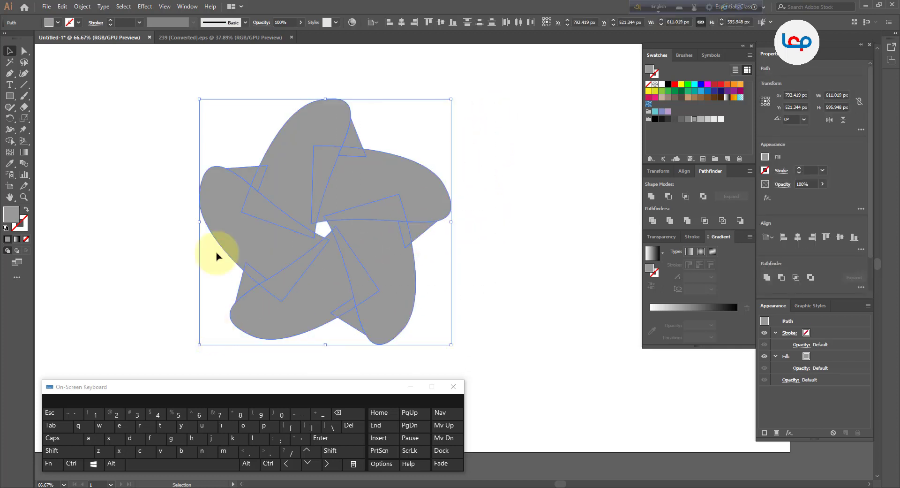
pyautogui.click(10, 140)
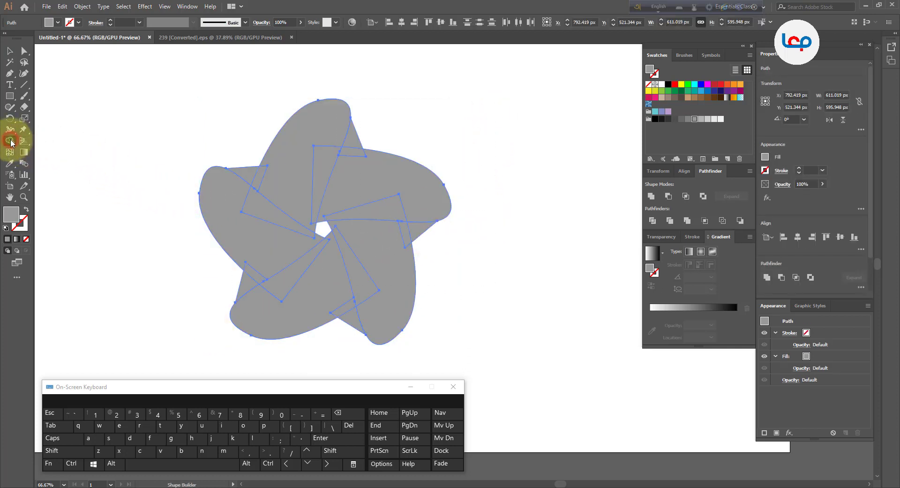
pyautogui.keyDown('alt'); pyautogui.scroll(2, 300, 144); pyautogui.keyUp('alt')
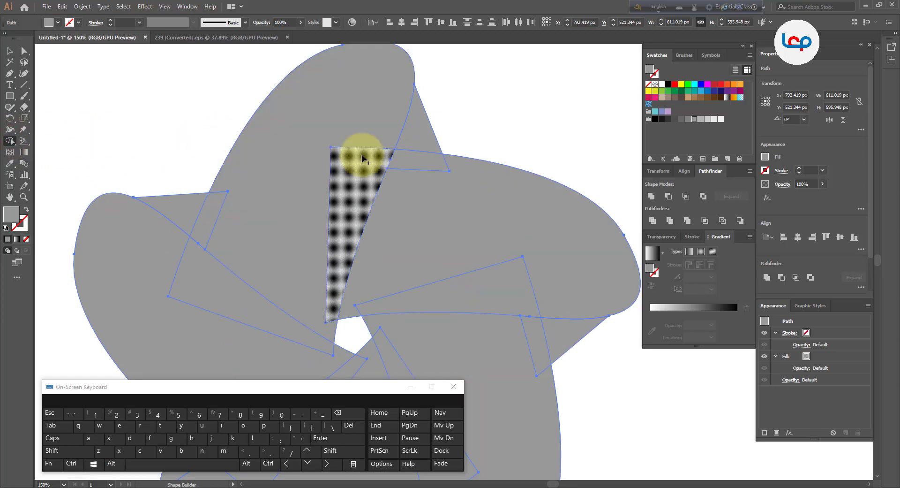
pyautogui.moveTo(429, 175)
pyautogui.mouseDown()
pyautogui.moveTo(420, 160)
pyautogui.moveTo(458, 186)
pyautogui.mouseUp()
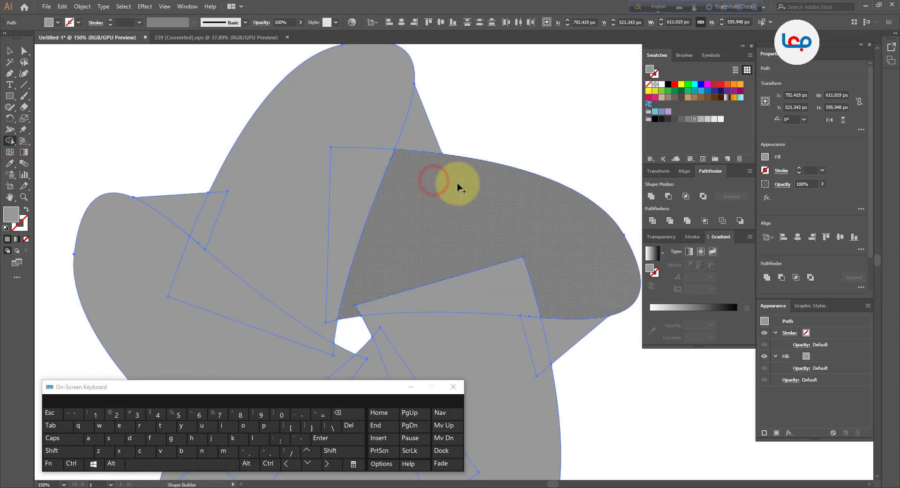
pyautogui.moveTo(483, 266); pyautogui.dragTo(464, 225)
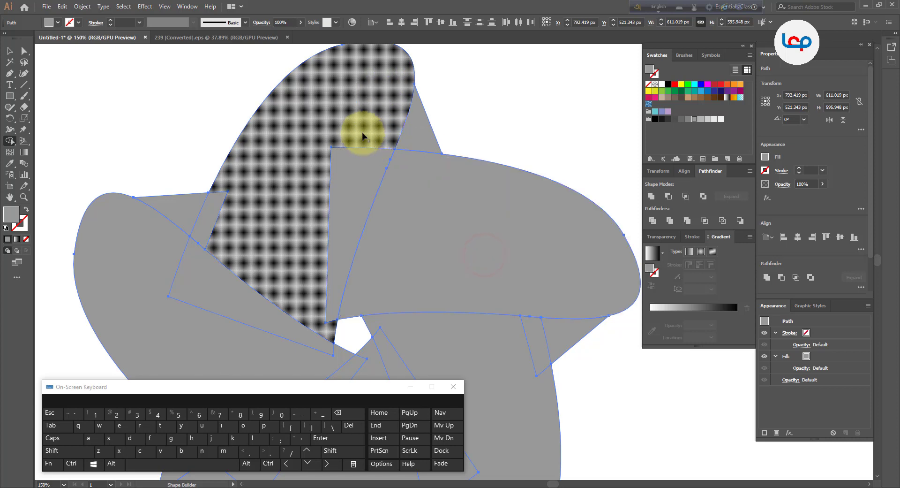
pyautogui.moveTo(357, 139); pyautogui.dragTo(366, 170)
pyautogui.keyDown('alt'); pyautogui.scroll(-1, 382, 135); pyautogui.keyUp('alt')
pyautogui.keyDown('alt'); pyautogui.scroll(1, 284, 216); pyautogui.keyUp('alt')
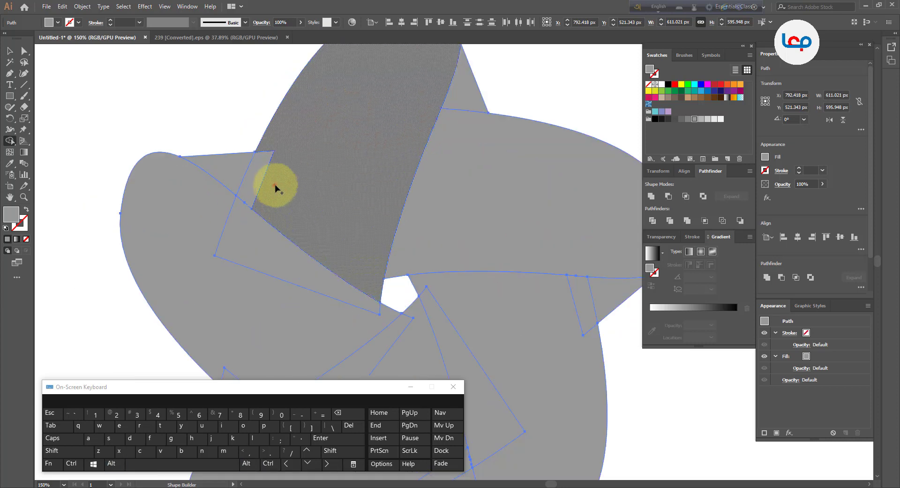
# Step: Merge the overlapping slivers into the left, lower-left and lower-right petals with Shape Builder, and deselect the artwork
pyautogui.moveTo(275, 185)
pyautogui.mouseDown()
pyautogui.moveTo(258, 183)
pyautogui.moveTo(227, 249)
pyautogui.moveTo(192, 249)
pyautogui.mouseUp()
pyautogui.keyDown('alt'); pyautogui.scroll(-1, 281, 263); pyautogui.keyUp('alt')
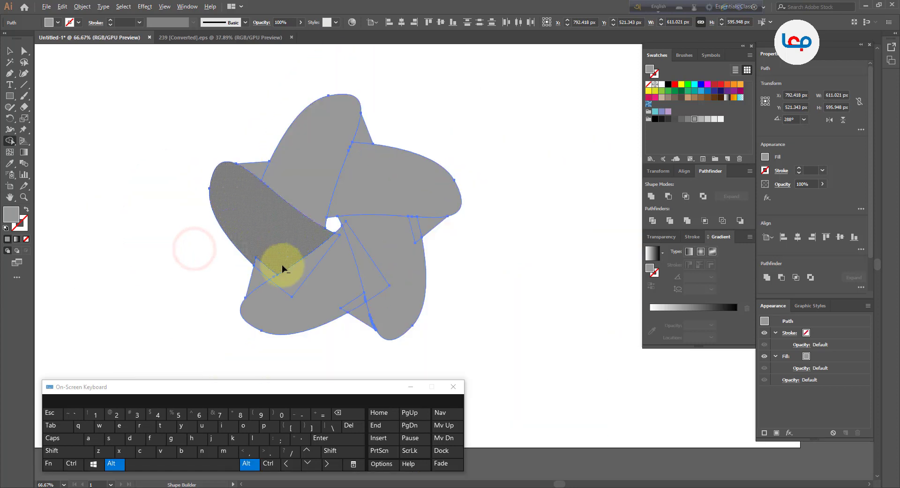
pyautogui.keyDown('alt'); pyautogui.scroll(1, 270, 269); pyautogui.keyUp('alt')
pyautogui.click(259, 271)
pyautogui.click(358, 317)
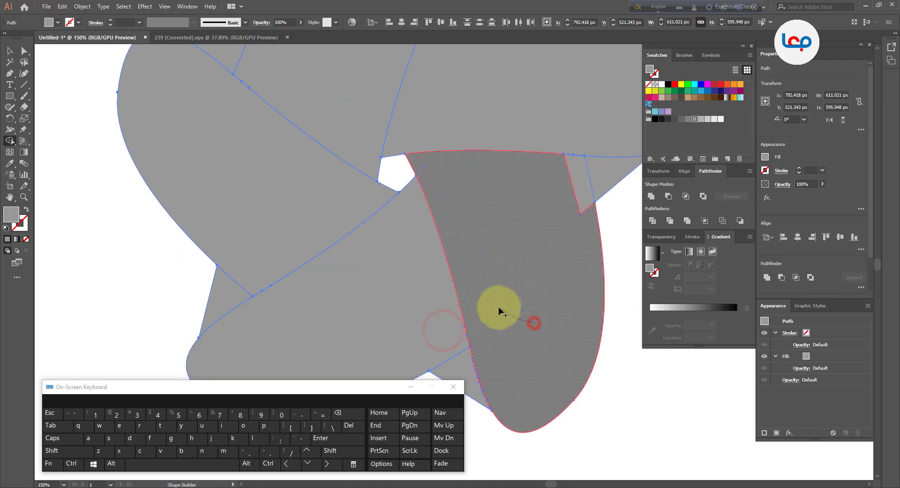
pyautogui.keyDown('alt'); pyautogui.scroll(-2, 501, 315); pyautogui.keyUp('alt')
pyautogui.keyDown('alt'); pyautogui.scroll(2, 446, 305); pyautogui.keyUp('alt')
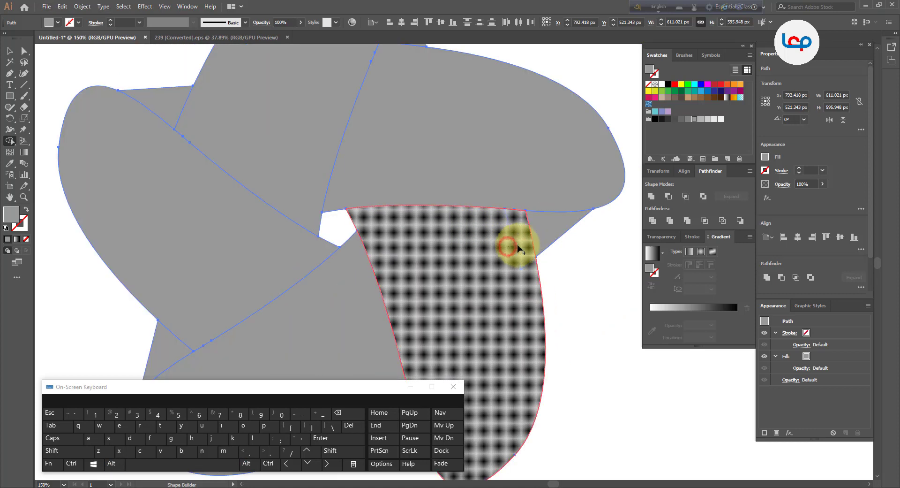
pyautogui.keyDown('alt'); pyautogui.scroll(-3, 423, 201); pyautogui.keyUp('alt')
pyautogui.moveTo(334, 184); pyautogui.dragTo(375, 155)
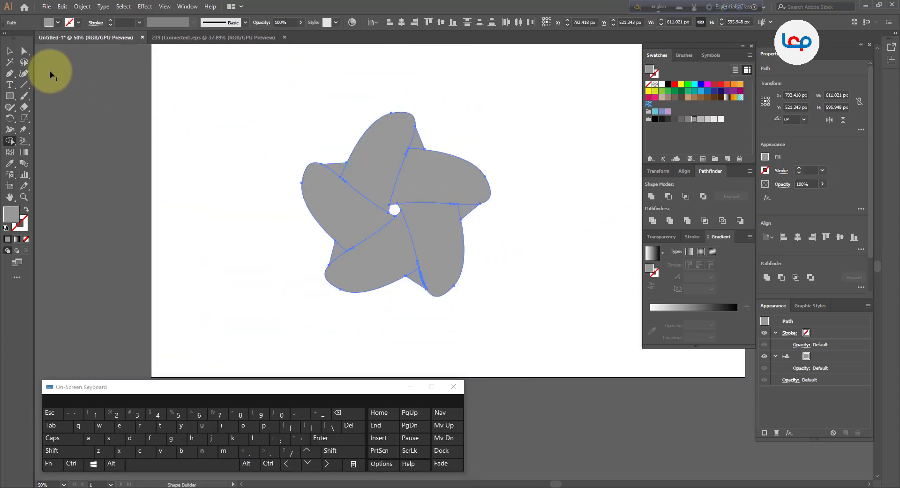
pyautogui.click(9, 50)
pyautogui.click(251, 127)
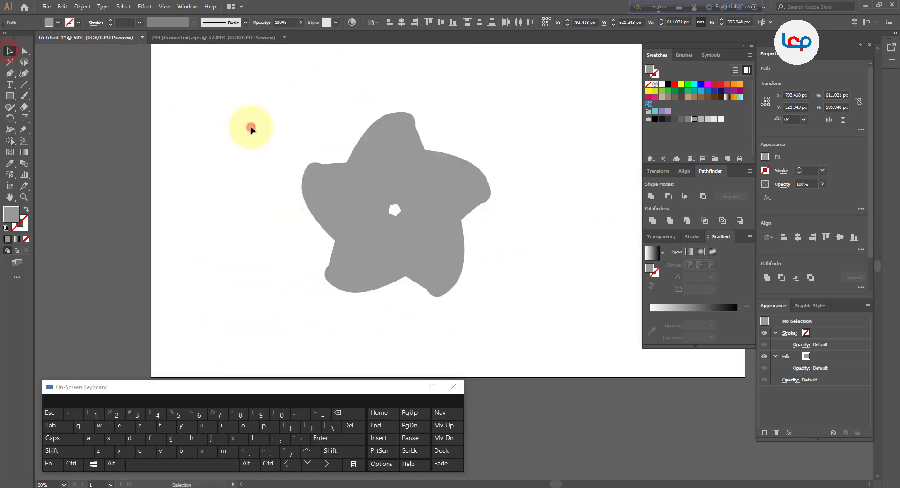
pyautogui.click(420, 137)
pyautogui.keyDown('shift'); pyautogui.click(338, 165); pyautogui.keyUp('shift')
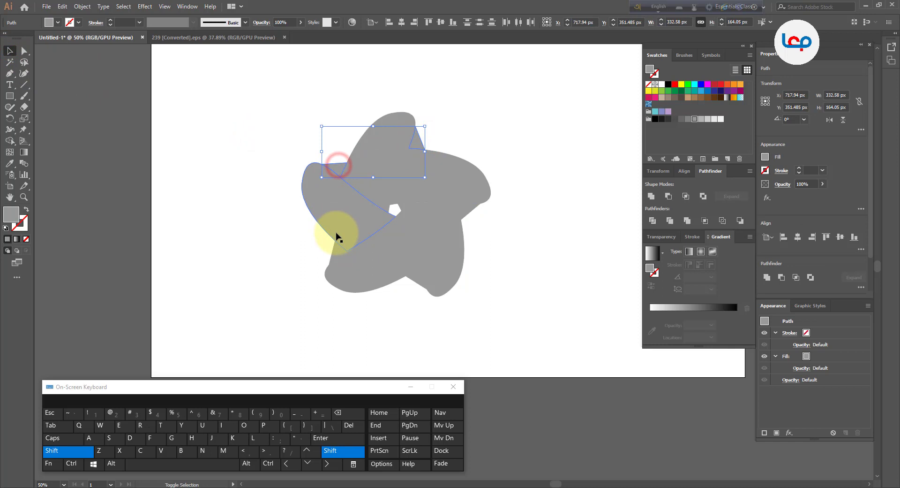
pyautogui.click(267, 206)
pyautogui.click(341, 201)
# Step: Fill the five small fold triangles between the petals with a darker gray swatch
pyautogui.click(342, 167)
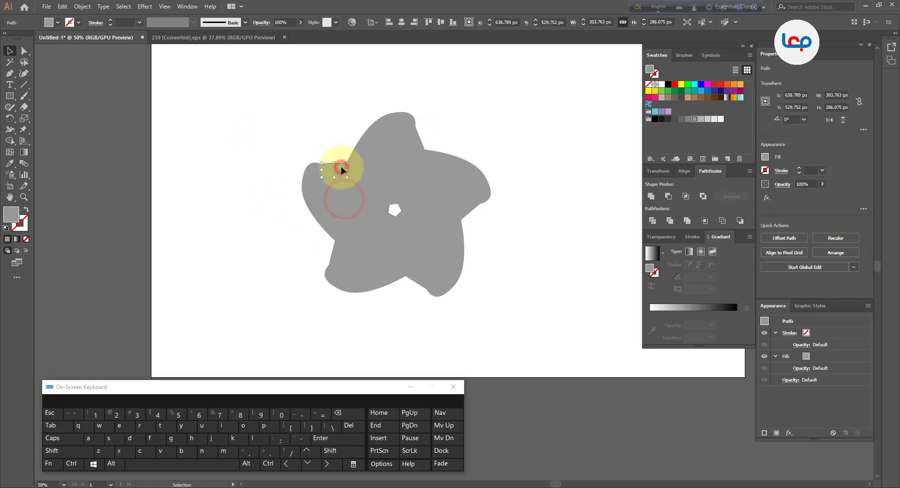
pyautogui.keyDown('shift'); pyautogui.click(420, 143); pyautogui.keyUp('shift')
pyautogui.keyDown('shift'); pyautogui.click(469, 211); pyautogui.keyUp('shift')
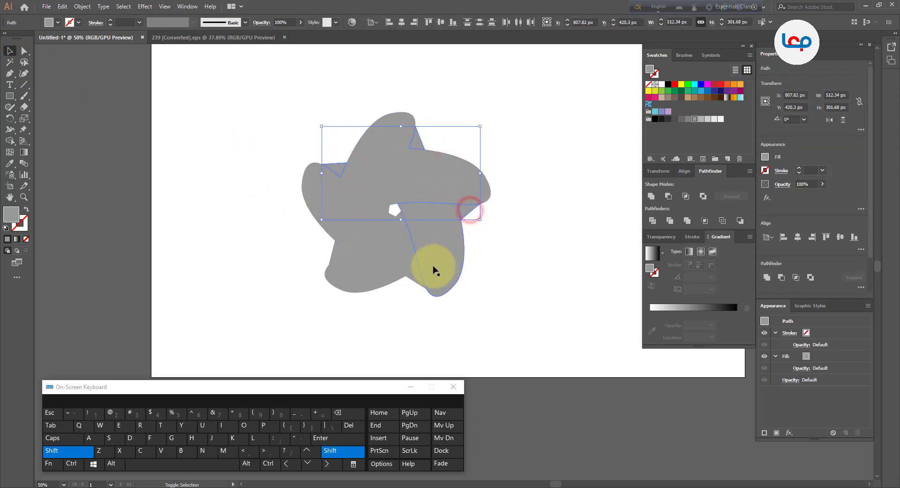
pyautogui.keyDown('shift'); pyautogui.click(415, 279); pyautogui.keyUp('shift')
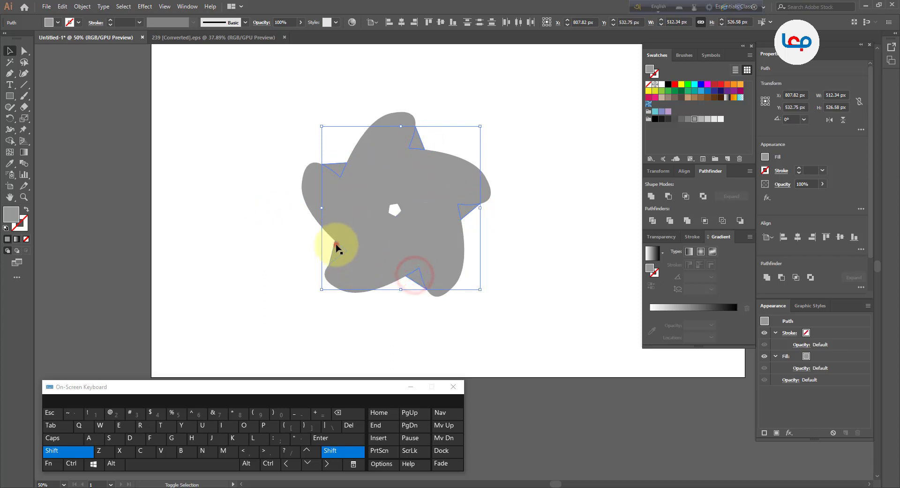
pyautogui.keyDown('shift'); pyautogui.click(336, 244); pyautogui.keyUp('shift')
pyautogui.click(688, 119)
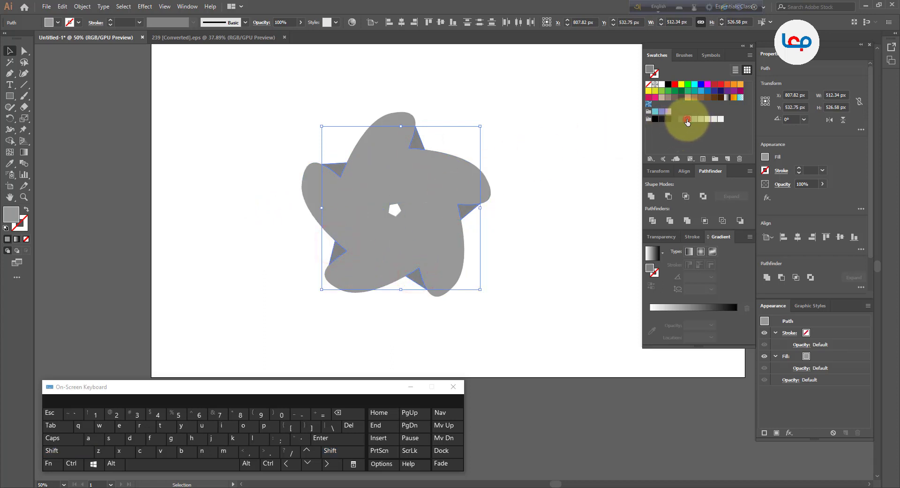
pyautogui.click(519, 147)
# Step: Group the five dark gray fold triangles together
pyautogui.click(420, 142)
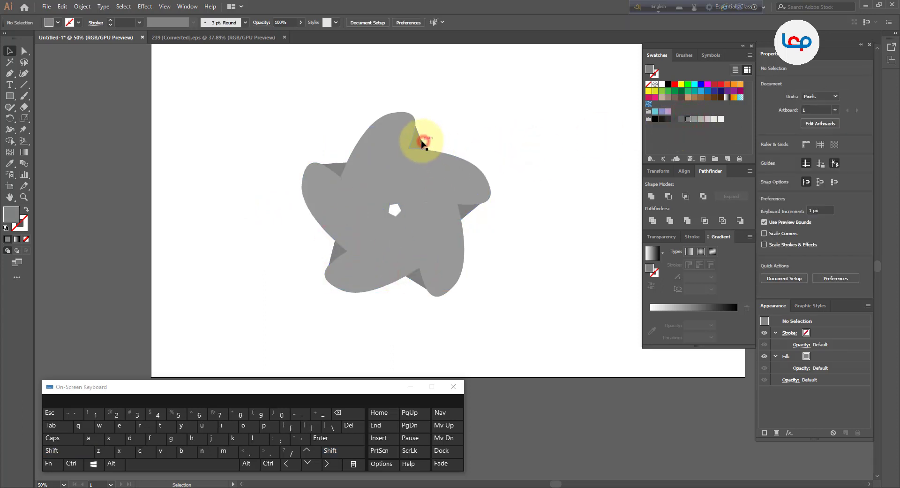
pyautogui.keyDown('shift'); pyautogui.click(466, 212); pyautogui.keyUp('shift')
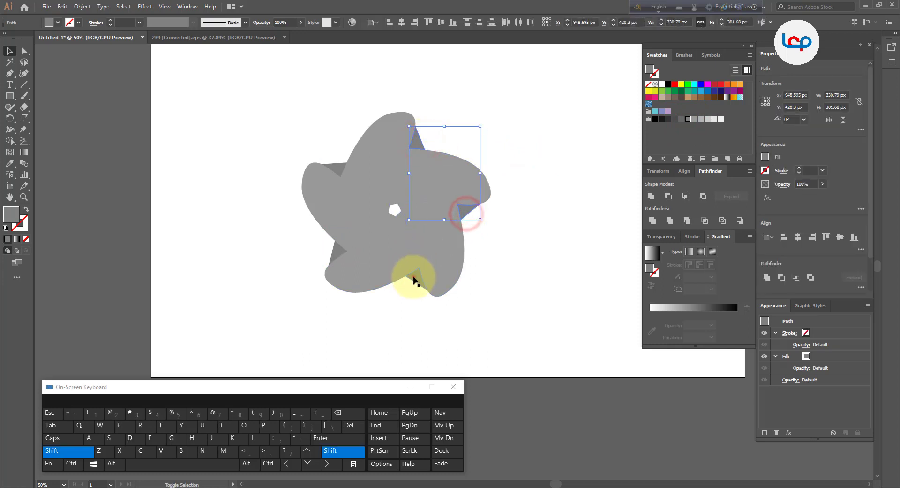
pyautogui.keyDown('shift'); pyautogui.click(414, 278); pyautogui.keyUp('shift')
pyautogui.keyDown('shift'); pyautogui.click(335, 249); pyautogui.keyUp('shift')
pyautogui.keyDown('shift'); pyautogui.click(339, 167); pyautogui.keyUp('shift')
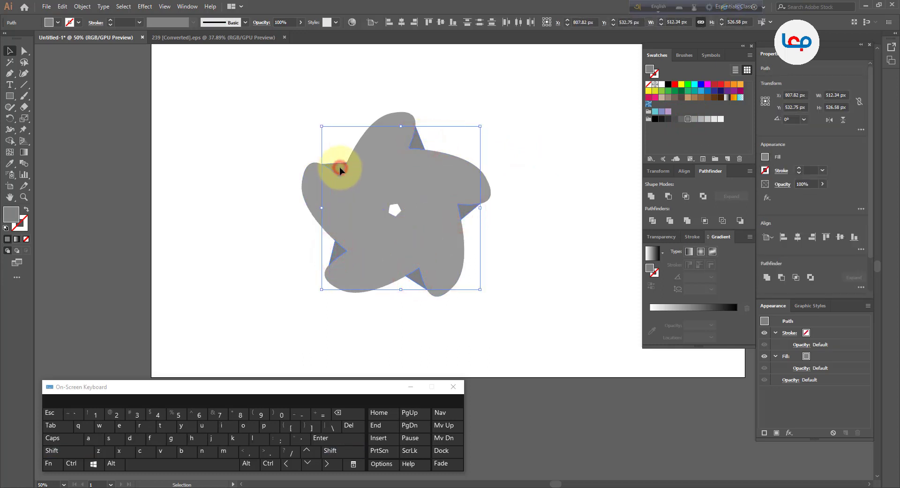
pyautogui.rightClick(339, 167)
pyautogui.click(364, 225)
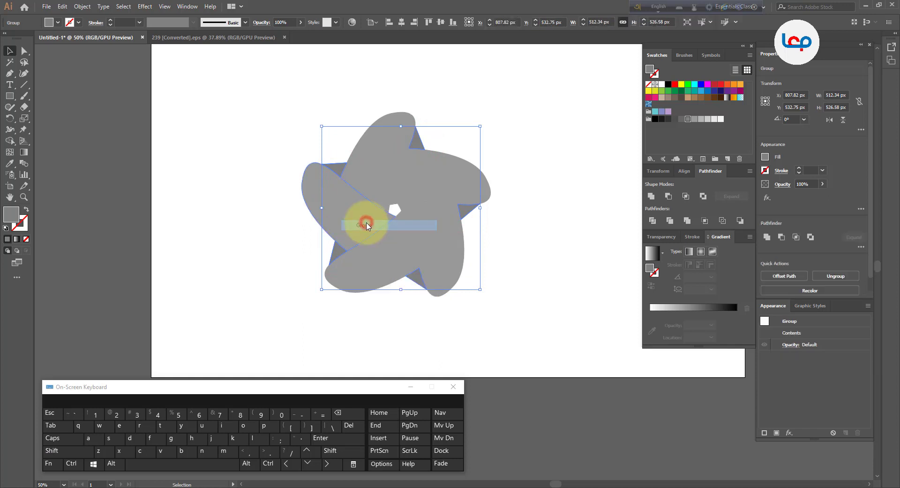
pyautogui.click(537, 232)
# Step: Apply the default white-to-black linear gradient to the upper-right petal
pyautogui.scroll(1, 489, 224)
pyautogui.click(496, 222)
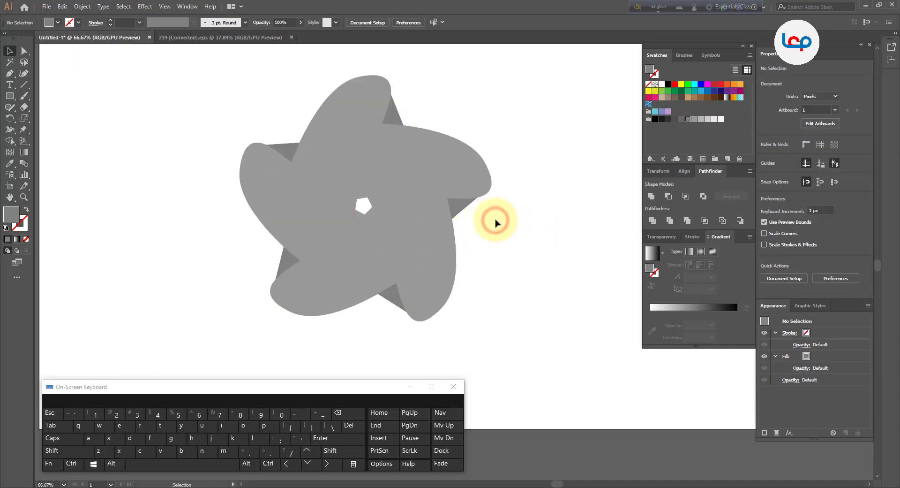
pyautogui.click(436, 183)
pyautogui.scroll(-1, 437, 183)
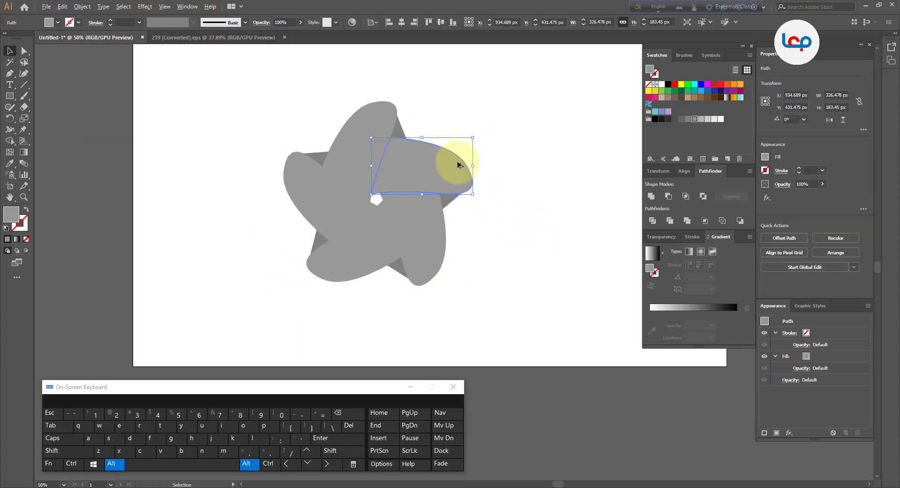
pyautogui.scroll(2, 476, 171)
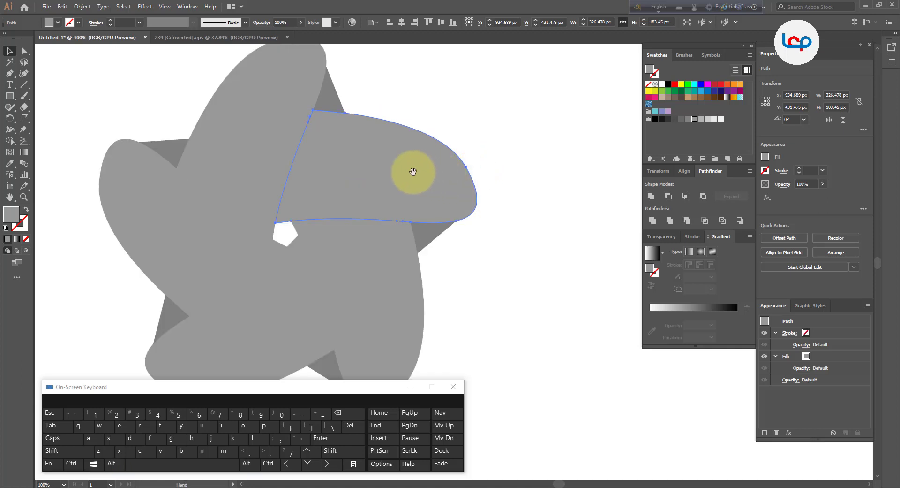
pyautogui.moveTo(412, 172); pyautogui.dragTo(397, 157)
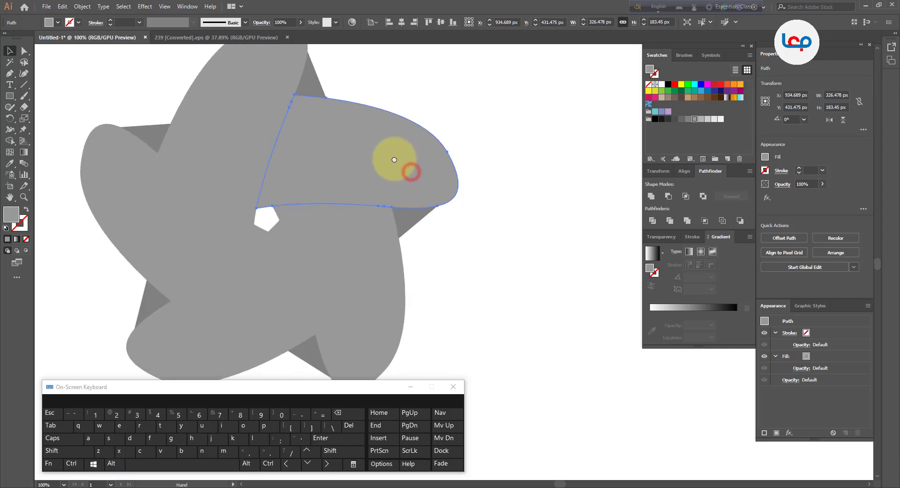
pyautogui.click(657, 254)
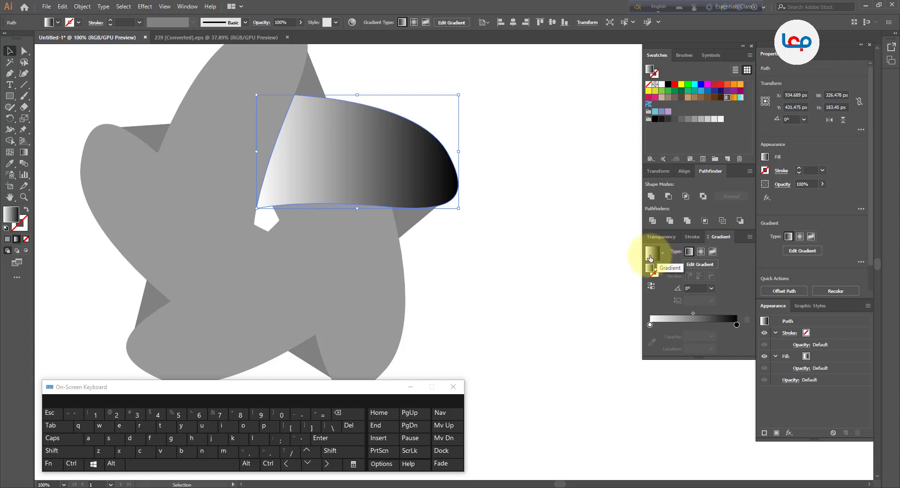
# Step: Set the petal gradient's start stop to RGB Cyan and its end stop to blue R=0 G=113 B=188
pyautogui.doubleClick(650, 324)
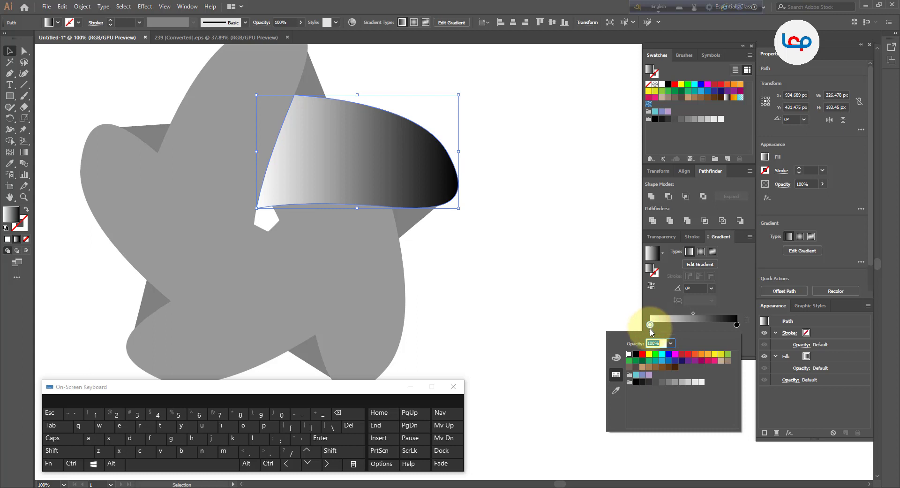
pyautogui.click(662, 355)
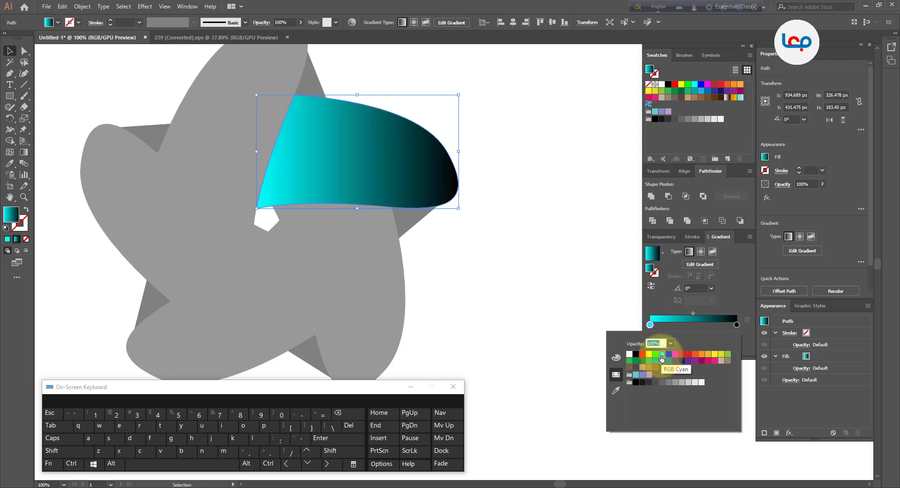
pyautogui.doubleClick(738, 324)
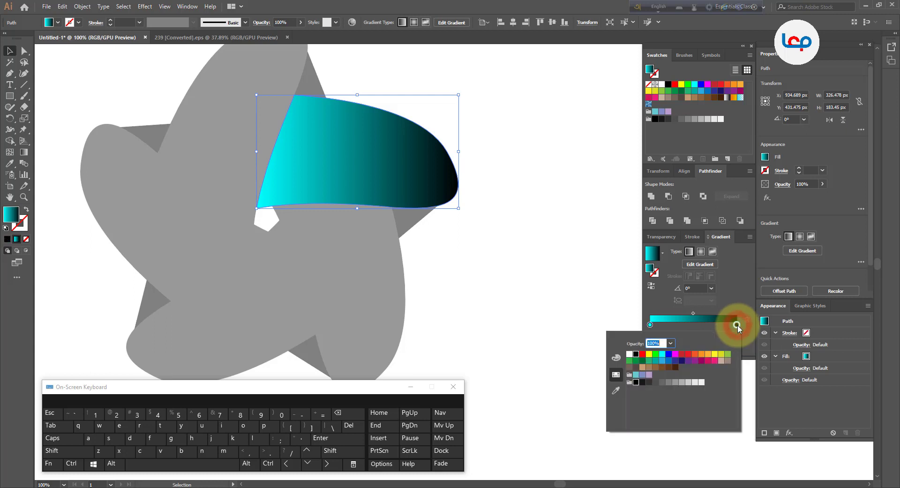
pyautogui.click(663, 361)
pyautogui.click(669, 360)
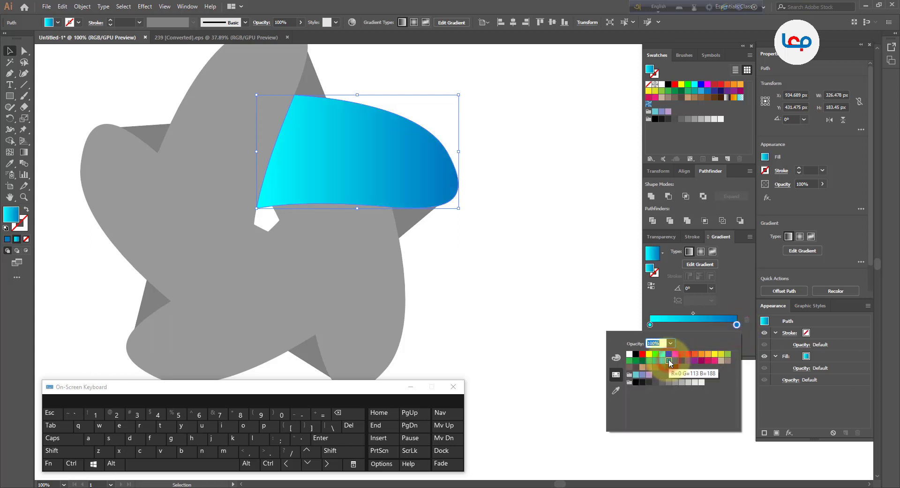
pyautogui.click(584, 327)
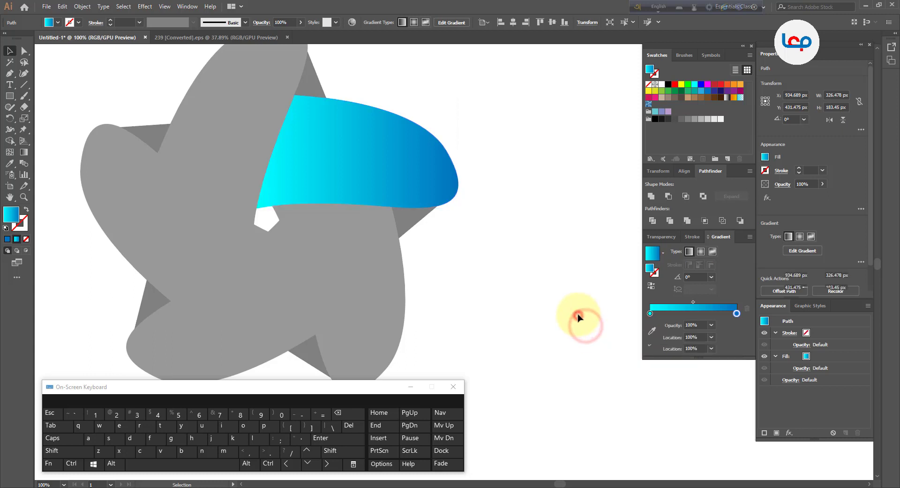
# Step: Reverse the petal's gradient so blue starts at the inner edge and cyan ends at the outer tip
pyautogui.click(430, 183)
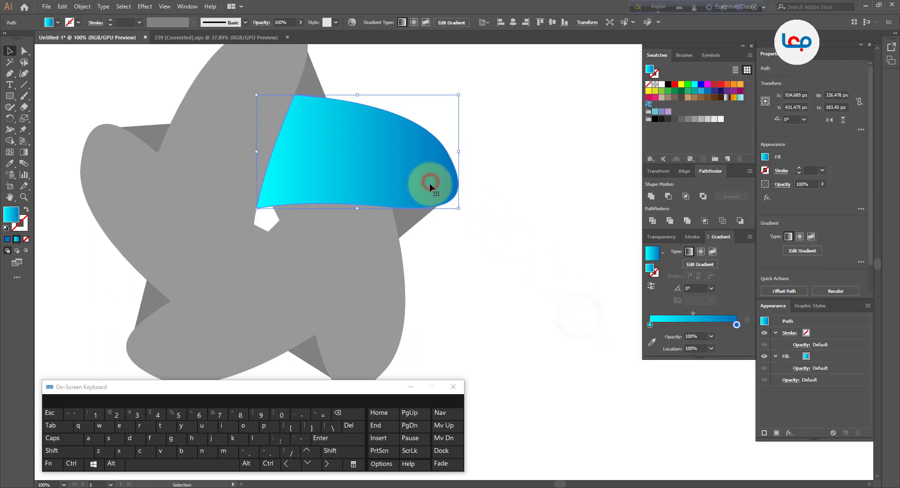
pyautogui.click(651, 286)
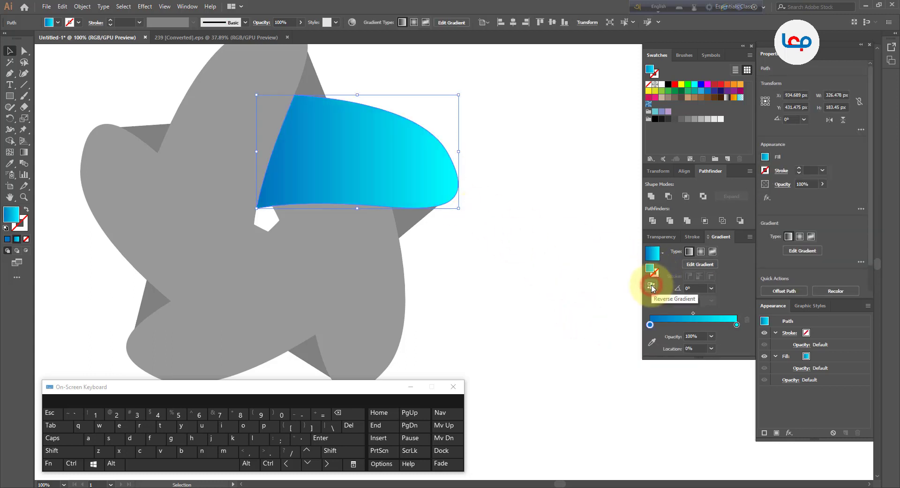
pyautogui.click(486, 273)
# Step: Redraw the cyan-blue petal's gradient horizontally from its inner edge to about mid-petal and nudge the midpoint slightly toward cyan
pyautogui.click(413, 194)
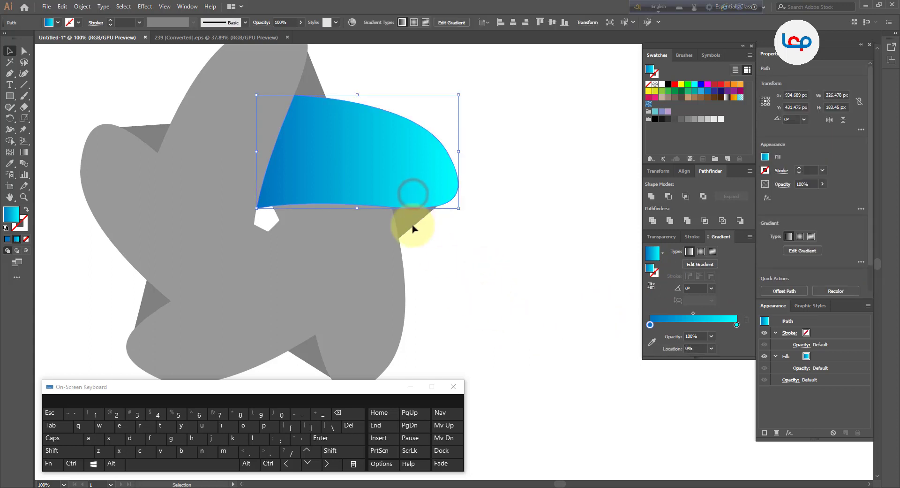
pyautogui.click(24, 152)
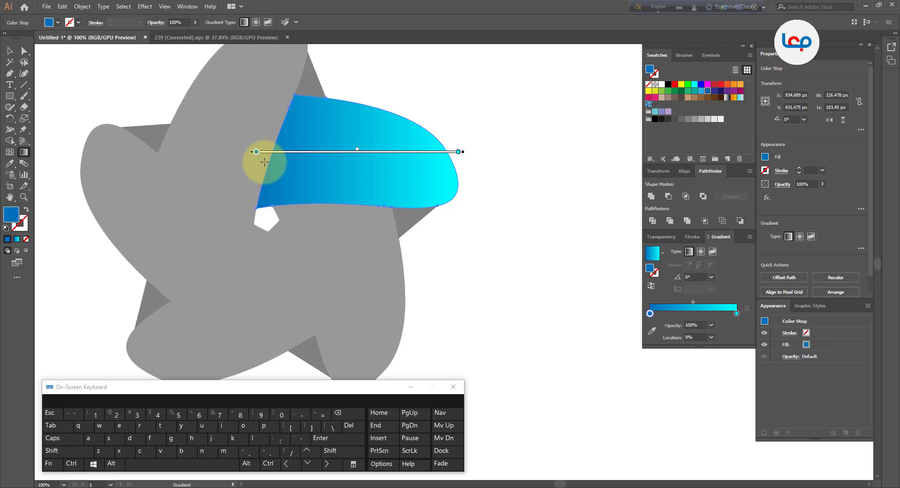
pyautogui.moveTo(265, 161); pyautogui.dragTo(373, 161)
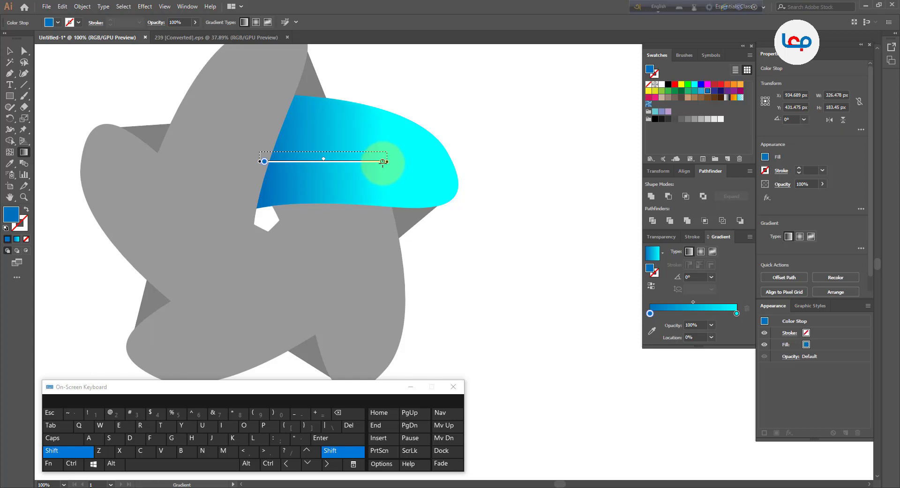
pyautogui.moveTo(385, 161); pyautogui.dragTo(385, 162)
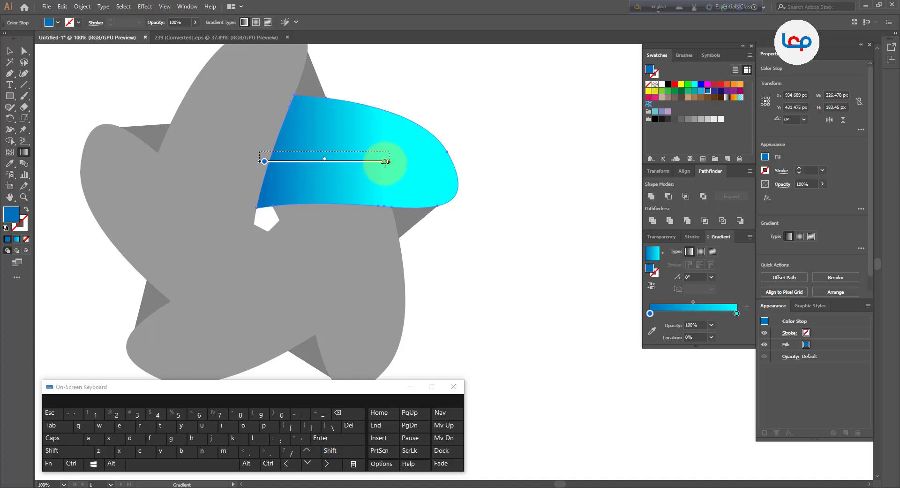
pyautogui.click(325, 160)
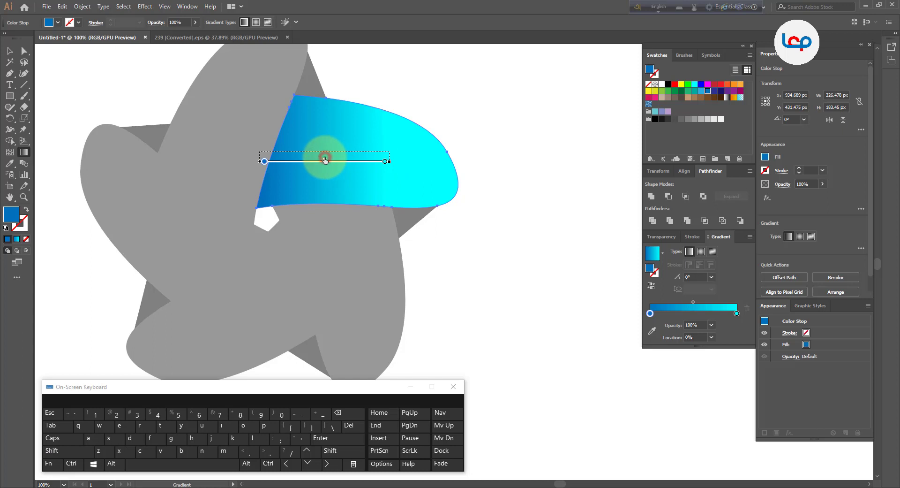
pyautogui.moveTo(325, 159); pyautogui.dragTo(328, 162)
# Step: Set the location of the petal gradient's blue stop to 47% and deselect the petal
pyautogui.doubleClick(695, 337)
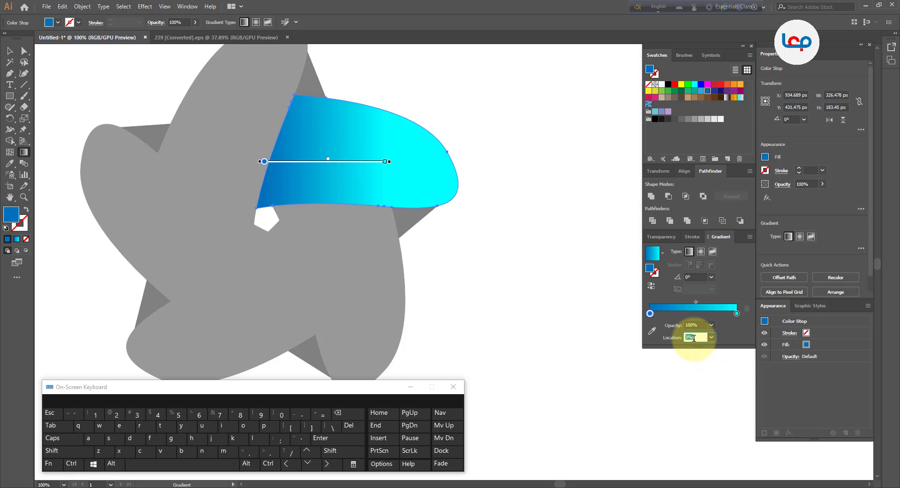
pyautogui.press('Return')
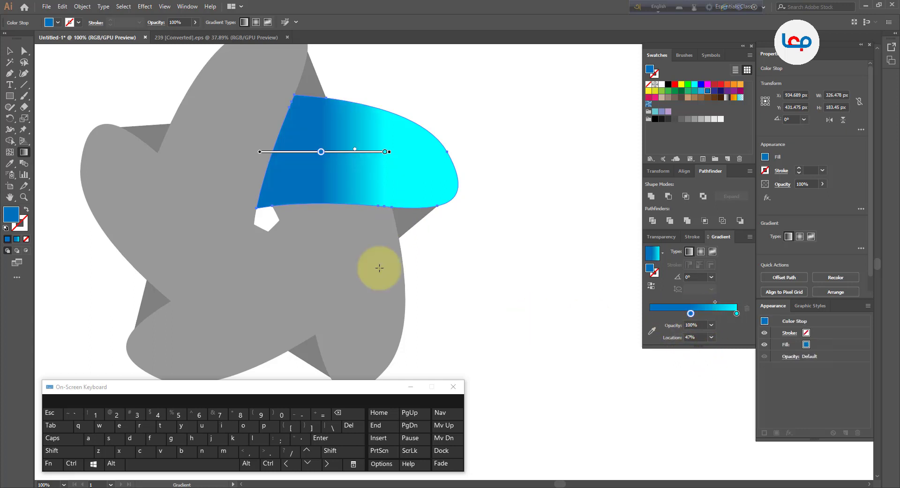
pyautogui.click(9, 55)
pyautogui.click(509, 181)
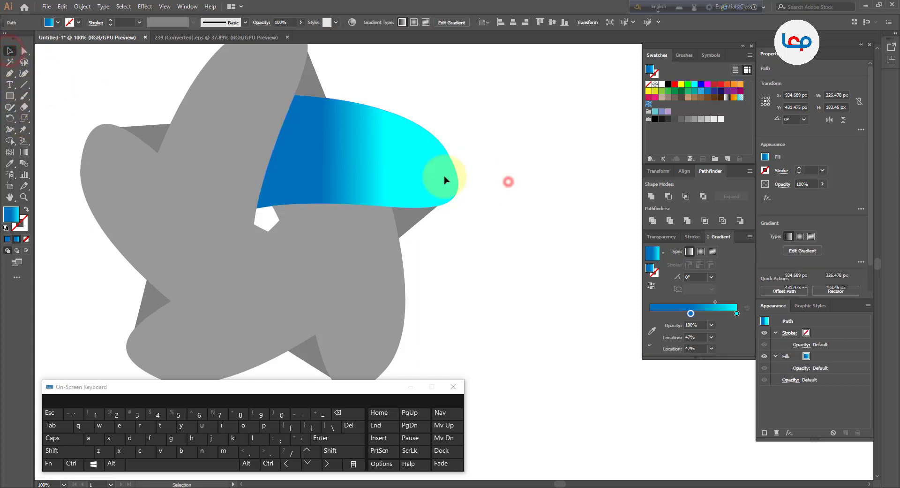
# Step: Move the petal gradient's blue stop to about 26% and shift the midpoint toward the cyan stop
pyautogui.click(396, 171)
pyautogui.click(24, 152)
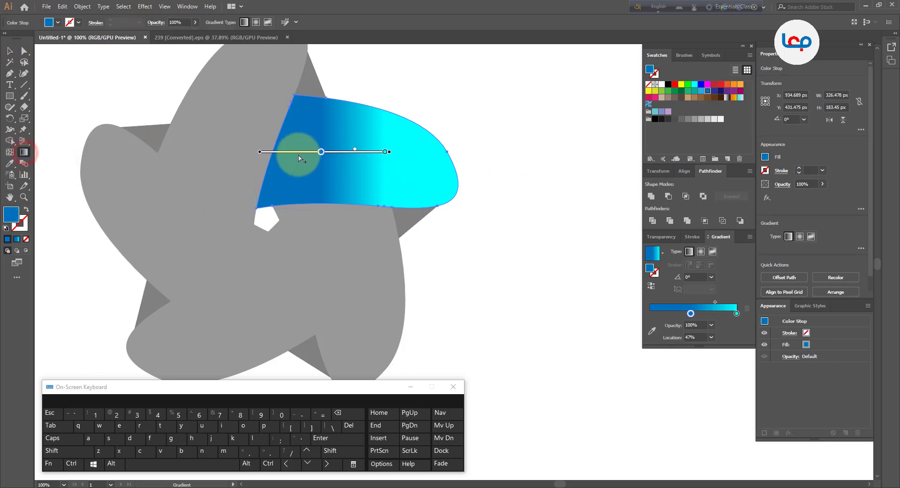
pyautogui.click(321, 151)
pyautogui.moveTo(322, 151)
pyautogui.mouseDown()
pyautogui.moveTo(338, 151)
pyautogui.moveTo(312, 151)
pyautogui.moveTo(364, 150)
pyautogui.moveTo(276, 152)
pyautogui.moveTo(286, 152)
pyautogui.mouseUp()
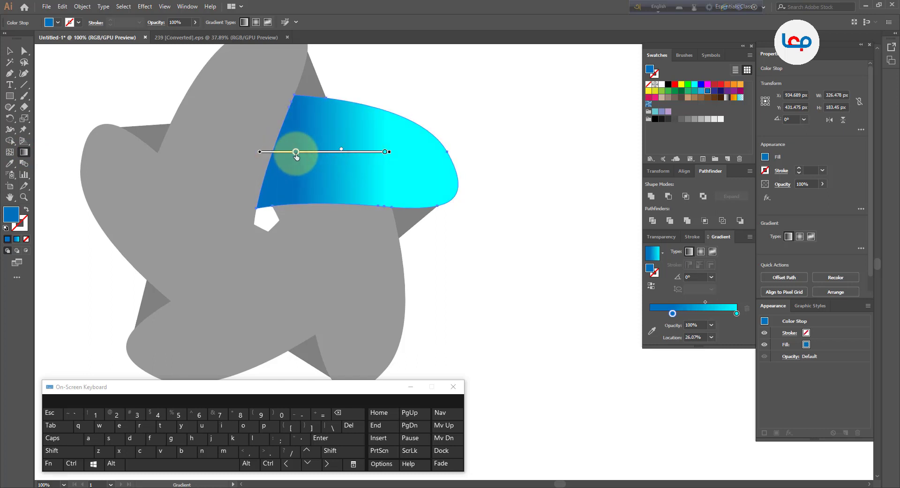
pyautogui.moveTo(342, 150)
pyautogui.mouseDown()
pyautogui.moveTo(362, 152)
pyautogui.moveTo(353, 150)
pyautogui.mouseUp()
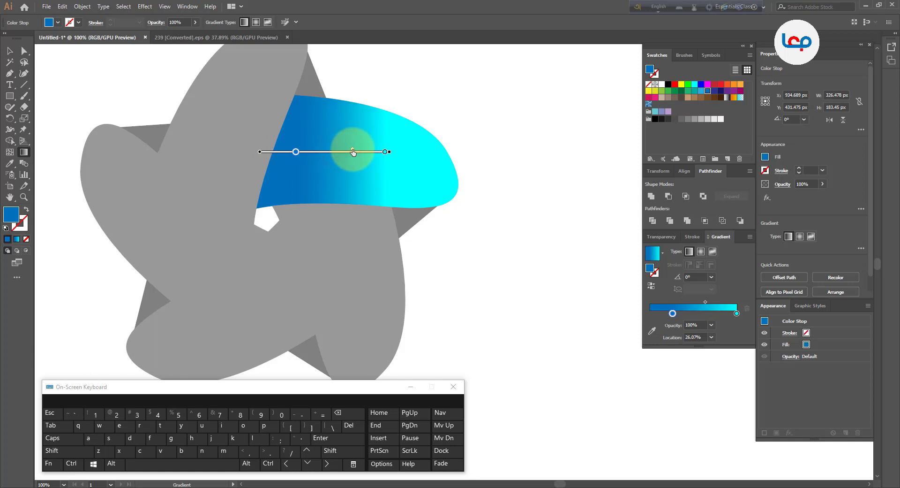
# Step: Shorten the petal's gradient slightly at the cyan end and move the blue stop to 0% at the inner edge
pyautogui.click(386, 152)
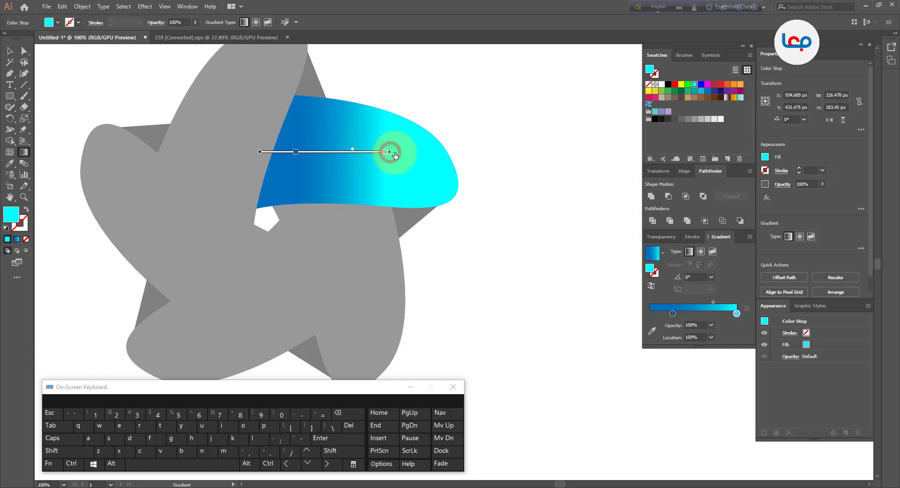
pyautogui.moveTo(395, 156); pyautogui.dragTo(384, 156)
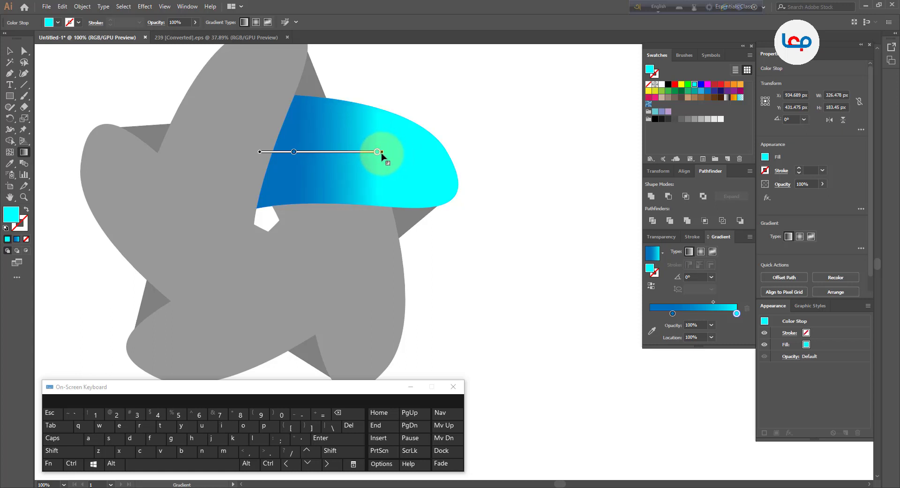
pyautogui.moveTo(291, 152)
pyautogui.mouseDown()
pyautogui.moveTo(301, 152)
pyautogui.moveTo(255, 152)
pyautogui.mouseUp()
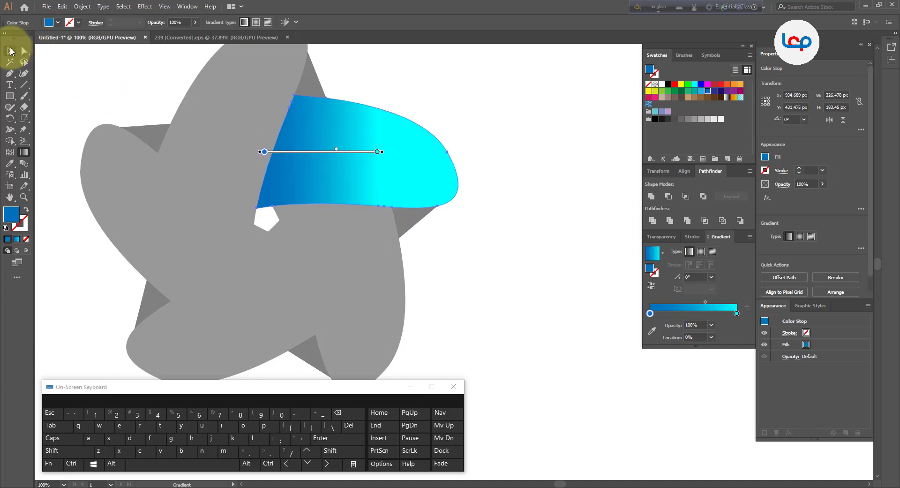
pyautogui.click(10, 51)
pyautogui.click(475, 106)
# Step: Nudge the midpoint of the right petal's gradient slightly toward the cyan stop and deselect the petal
pyautogui.scroll(-2, 462, 225)
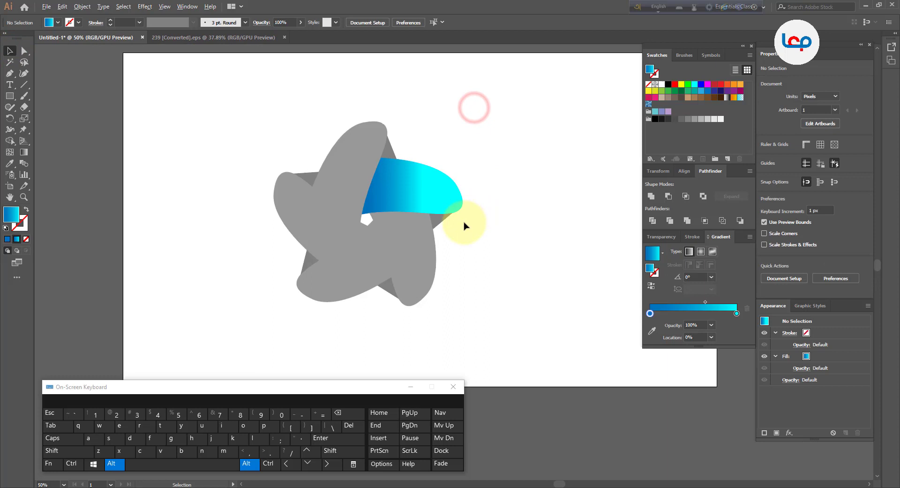
pyautogui.scroll(2, 414, 193)
pyautogui.click(413, 191)
pyautogui.click(25, 152)
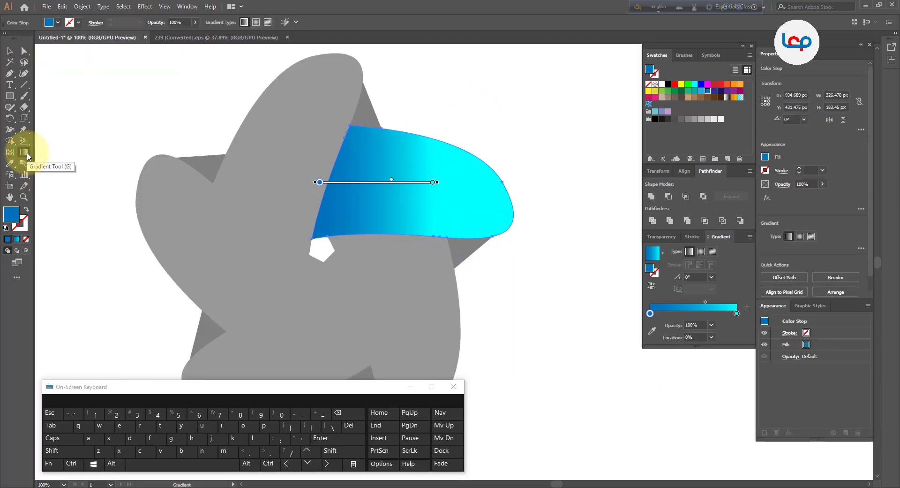
pyautogui.click(392, 181)
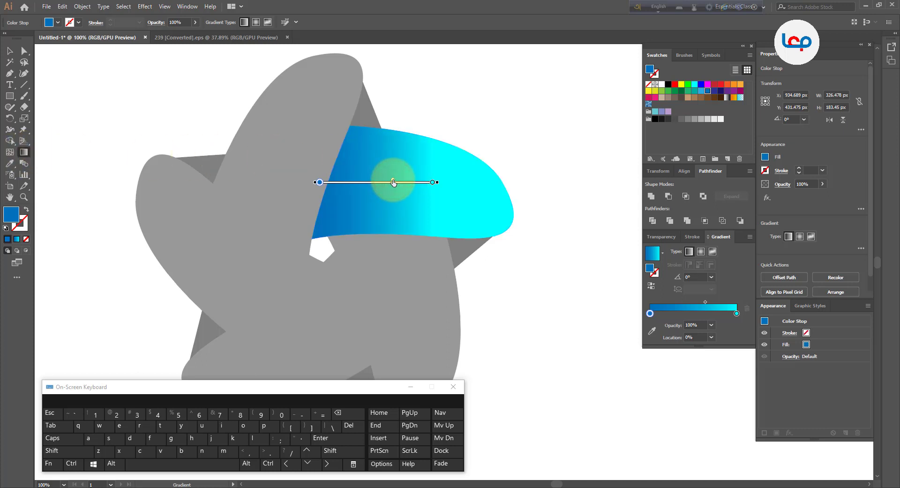
pyautogui.click(10, 50)
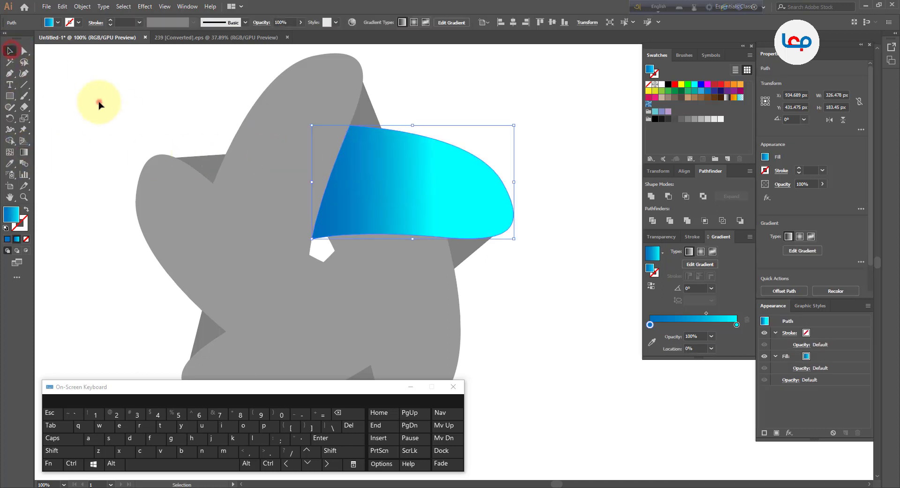
pyautogui.click(99, 102)
# Step: Apply the blue-to-cyan gradient to the top petal and redraw it at about 72° from the inner edge toward the tip
pyautogui.click(294, 137)
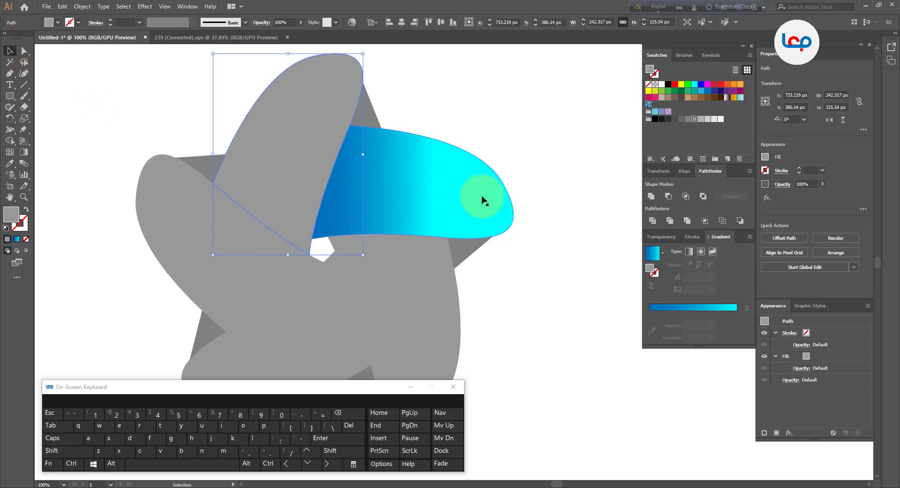
pyautogui.click(654, 253)
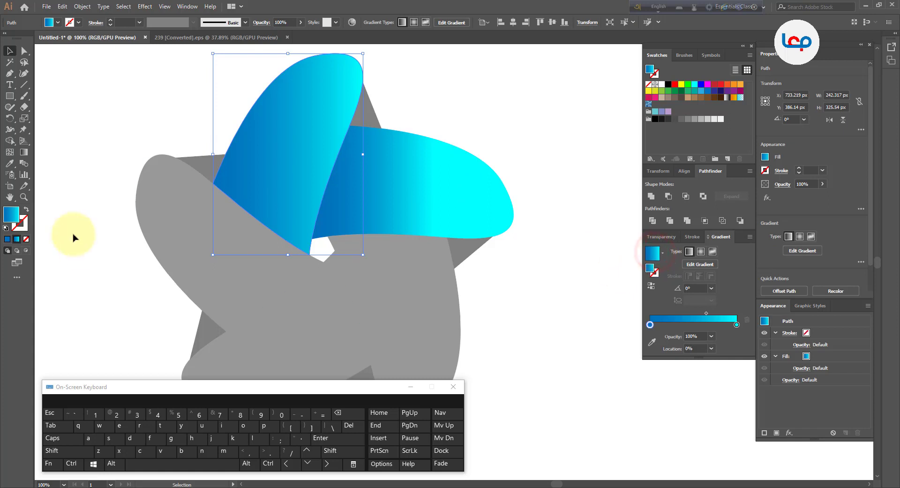
pyautogui.click(23, 152)
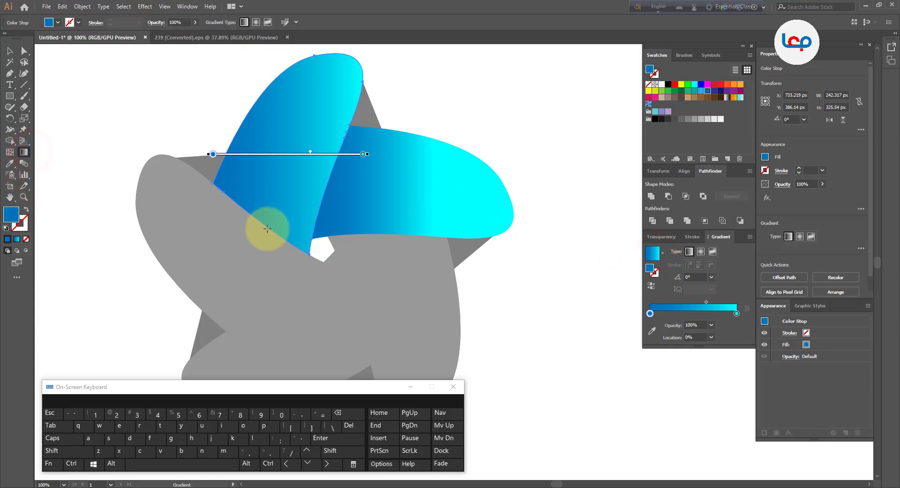
pyautogui.moveTo(266, 229); pyautogui.dragTo(305, 114)
pyautogui.press('shift')
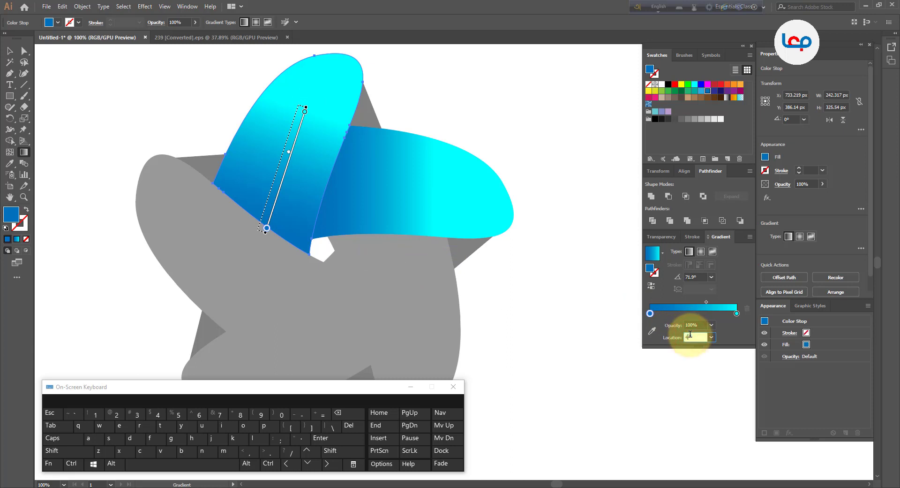
# Step: Lengthen the top petal's gradient slightly, placing the blue stop at about 20% and the cyan stop at about 95%
pyautogui.press('Return')
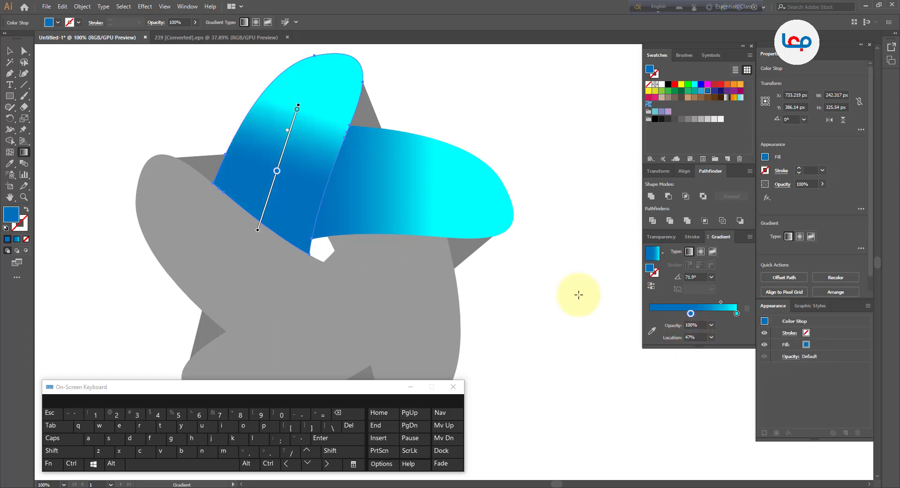
pyautogui.moveTo(298, 109); pyautogui.dragTo(309, 105)
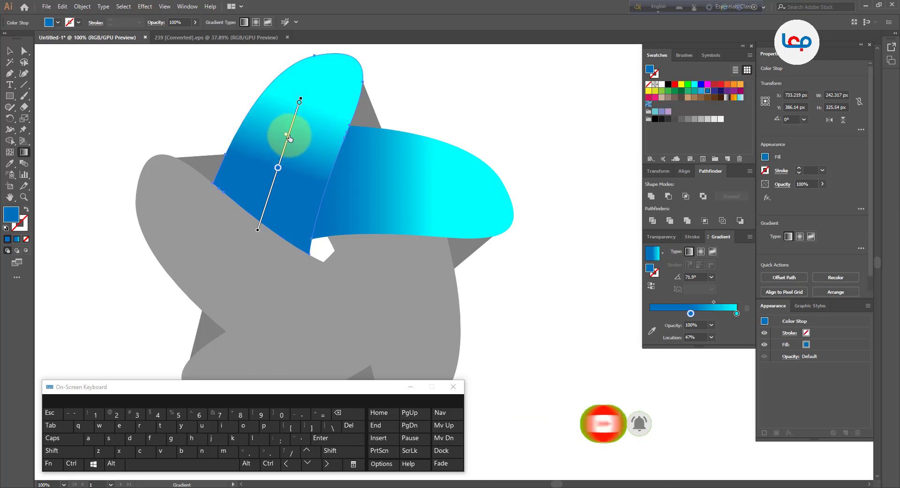
pyautogui.moveTo(280, 167)
pyautogui.mouseDown()
pyautogui.moveTo(261, 245)
pyautogui.moveTo(267, 201)
pyautogui.mouseUp()
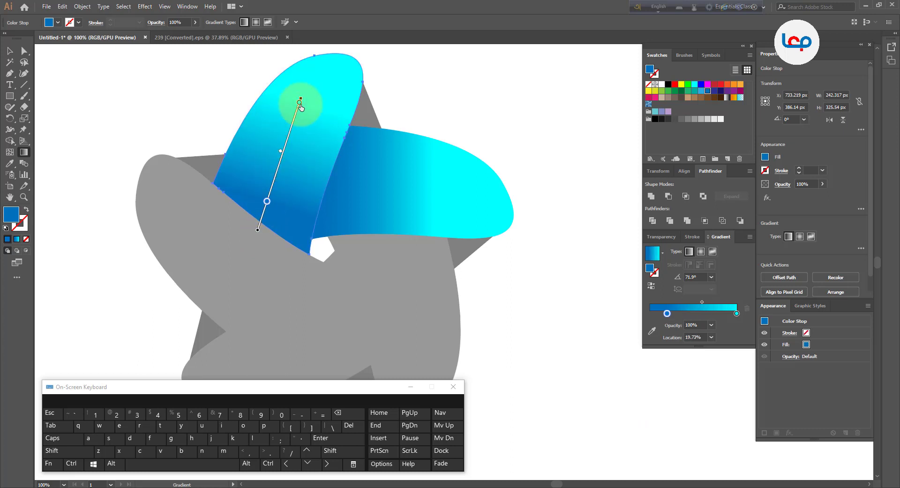
pyautogui.moveTo(301, 107)
pyautogui.mouseDown()
pyautogui.moveTo(294, 136)
pyautogui.moveTo(302, 97)
pyautogui.moveTo(299, 104)
pyautogui.mouseUp()
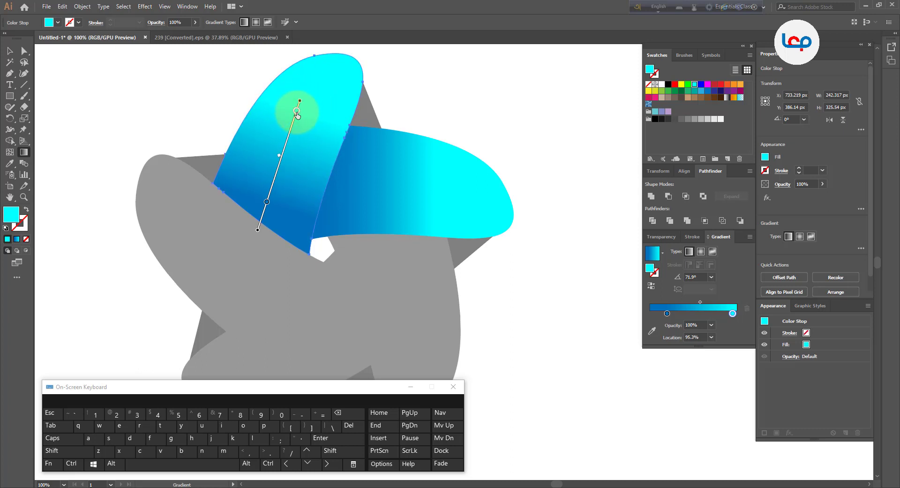
# Step: Shorten the top petal's gradient line at both ends and readjust the midpoint between its blue and cyan stops
pyautogui.moveTo(257, 231)
pyautogui.mouseDown()
pyautogui.moveTo(265, 214)
pyautogui.moveTo(259, 226)
pyautogui.mouseUp()
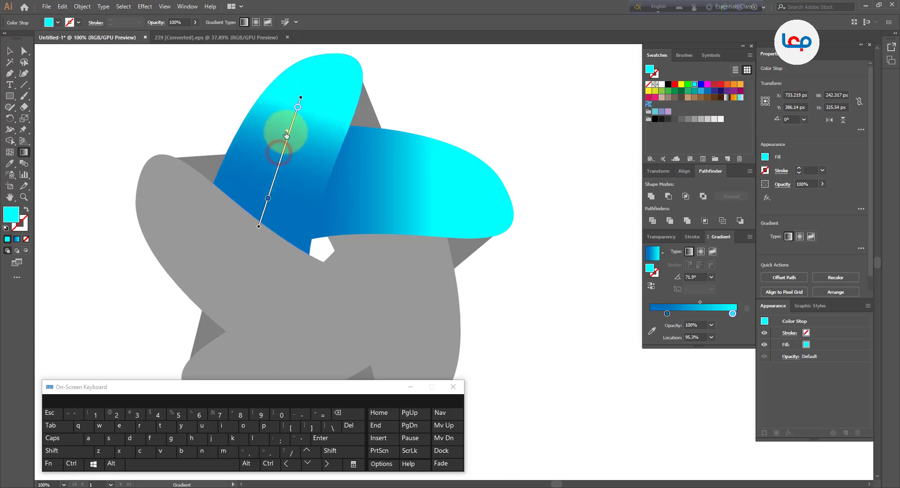
pyautogui.moveTo(287, 135); pyautogui.dragTo(282, 145)
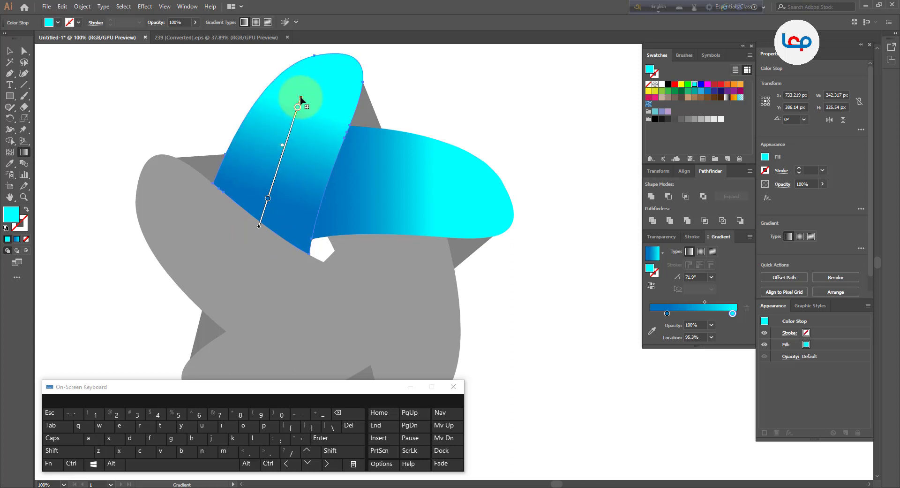
pyautogui.moveTo(300, 98); pyautogui.dragTo(300, 112)
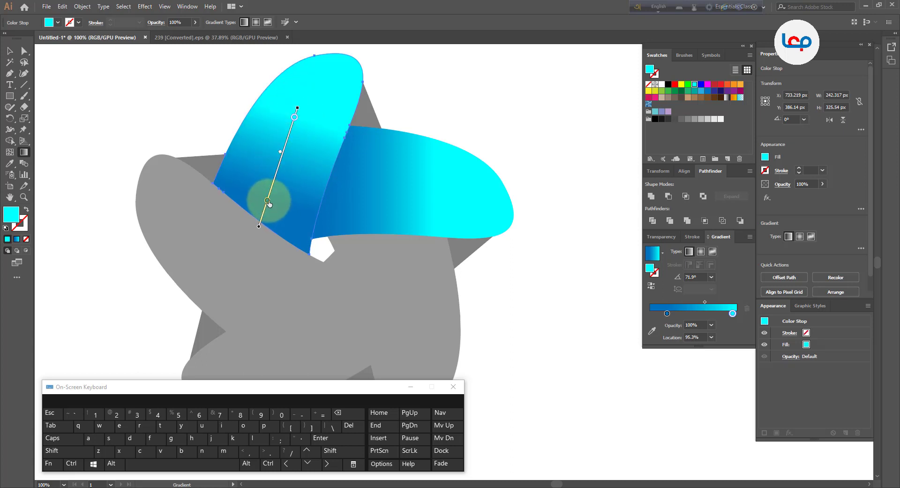
pyautogui.moveTo(281, 151)
pyautogui.mouseDown()
pyautogui.moveTo(275, 189)
pyautogui.moveTo(283, 145)
pyautogui.mouseUp()
# Step: Move the top petal's blue stop to 0%, shift the midpoint closer to the blue stop, and deselect the petal
pyautogui.moveTo(266, 204); pyautogui.dragTo(260, 223)
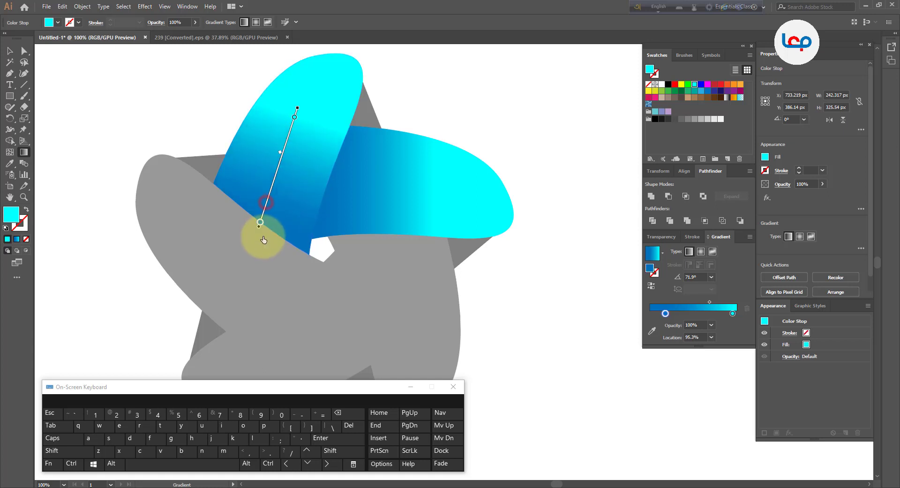
pyautogui.moveTo(280, 156); pyautogui.dragTo(282, 167)
pyautogui.click(9, 51)
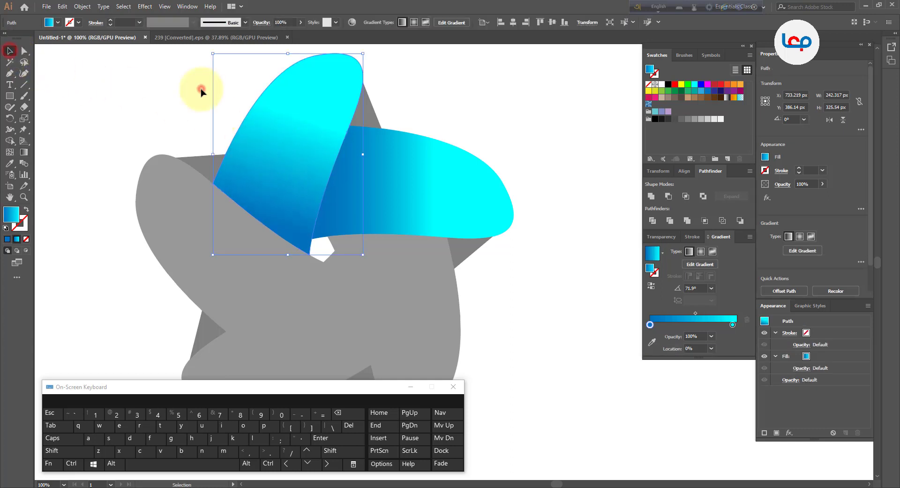
pyautogui.click(201, 89)
# Step: Apply the blue-to-cyan gradient to the left petal and redraw it at about 136° from the inner edge toward the tip
pyautogui.scroll(-2, 408, 118)
pyautogui.scroll(1, 342, 183)
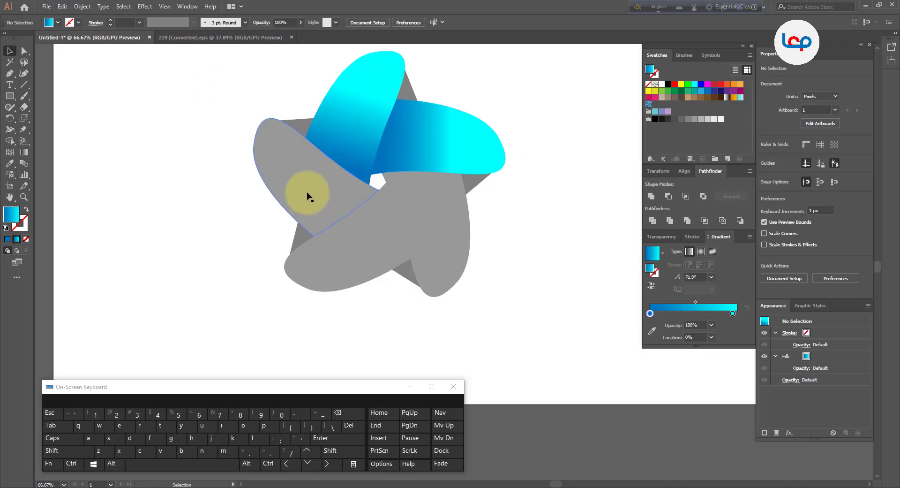
pyautogui.click(311, 185)
pyautogui.scroll(1, 361, 176)
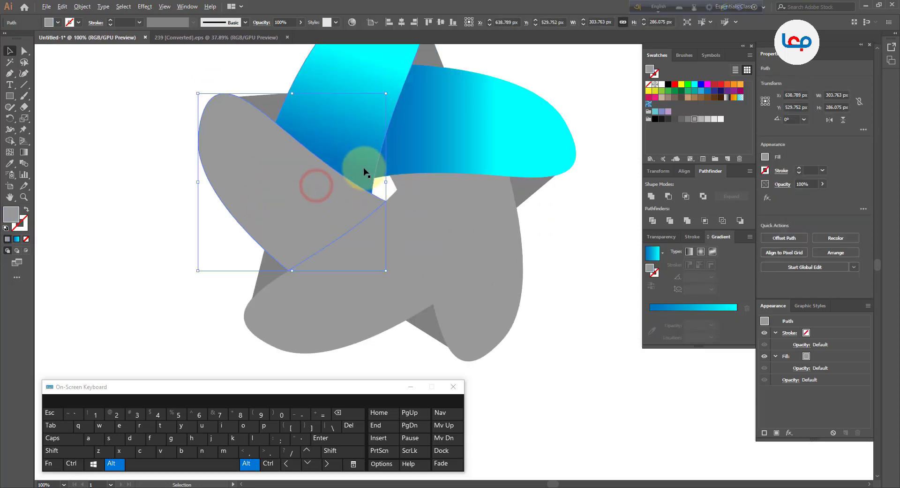
pyautogui.click(24, 153)
pyautogui.click(342, 240)
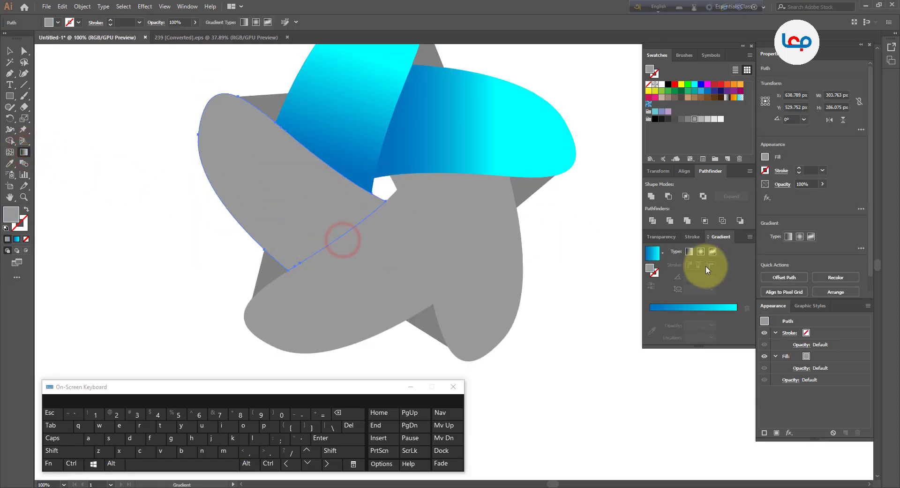
pyautogui.click(653, 253)
pyautogui.moveTo(342, 239); pyautogui.dragTo(240, 141)
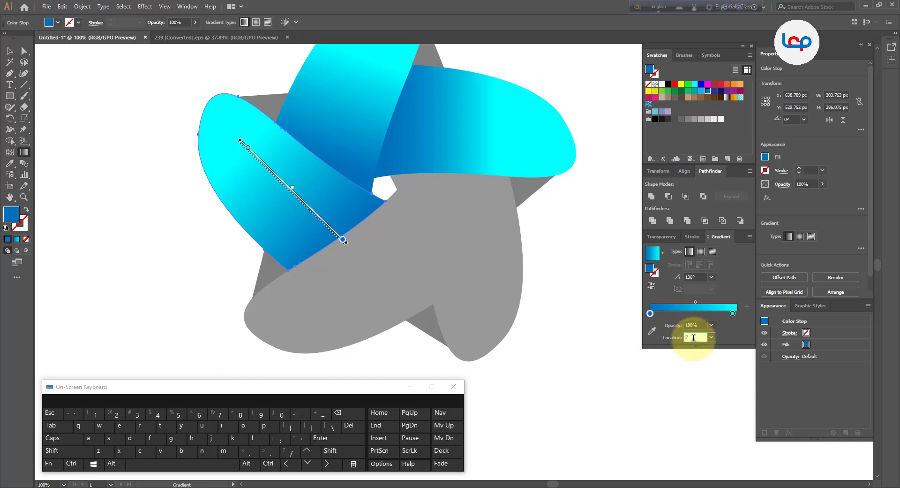
# Step: Set the left petal's blue stop back at 0% and cyan stop at about 90%, with the midpoint closer to blue, and deselect
pyautogui.press('Return')
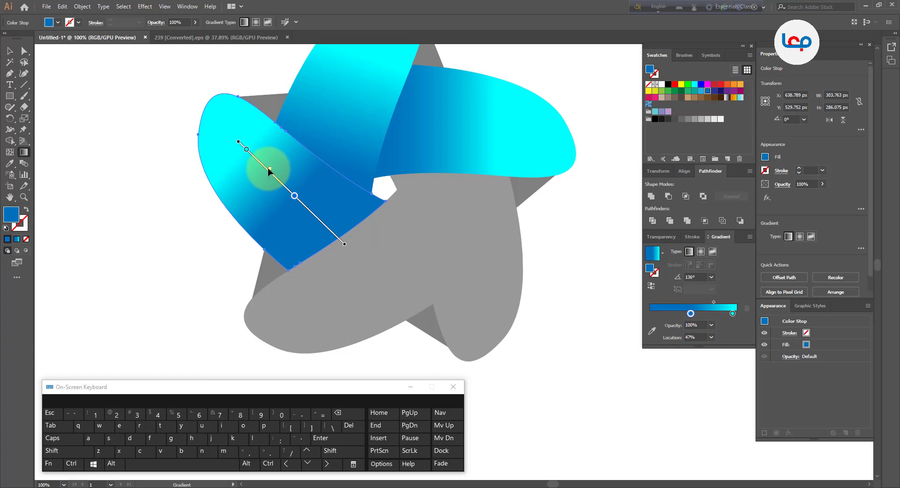
pyautogui.moveTo(271, 168); pyautogui.dragTo(346, 249)
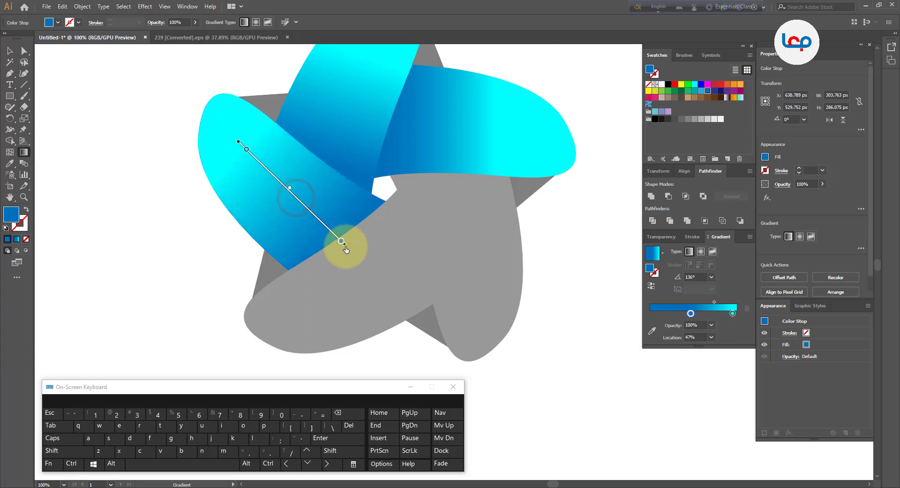
pyautogui.click(249, 152)
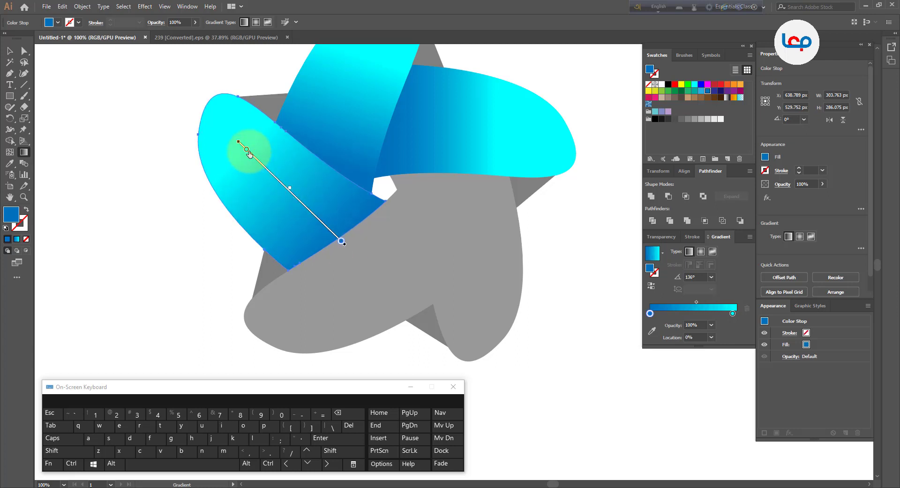
pyautogui.moveTo(248, 153); pyautogui.dragTo(303, 206)
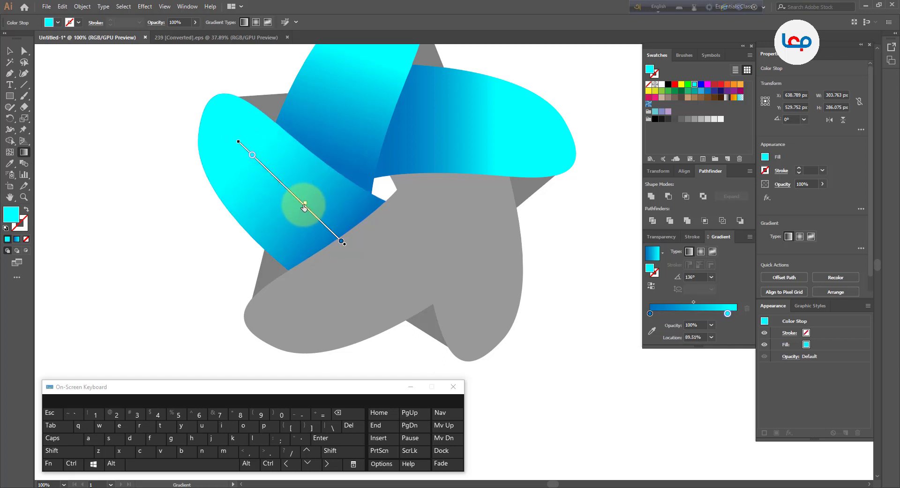
pyautogui.click(9, 50)
pyautogui.click(129, 167)
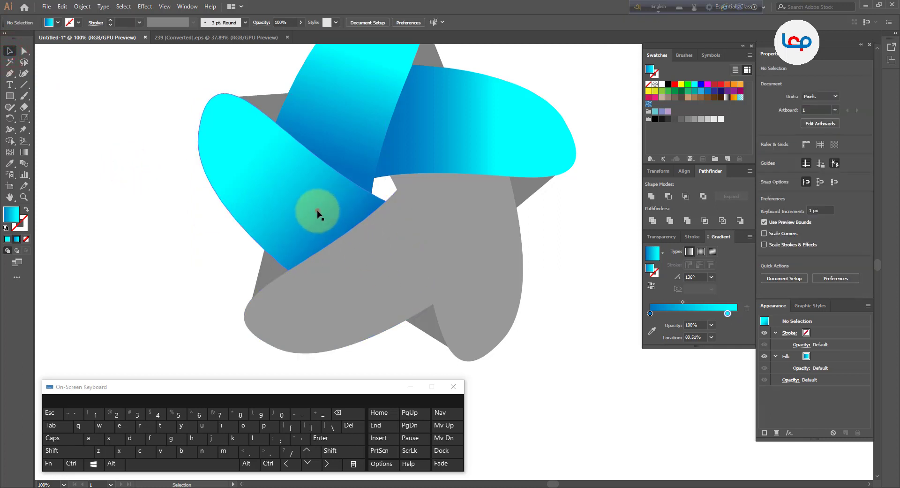
# Step: Reselect the left petal, shift its gradient midpoint slightly back toward the cyan stop, and deselect it
pyautogui.click(317, 214)
pyautogui.click(24, 152)
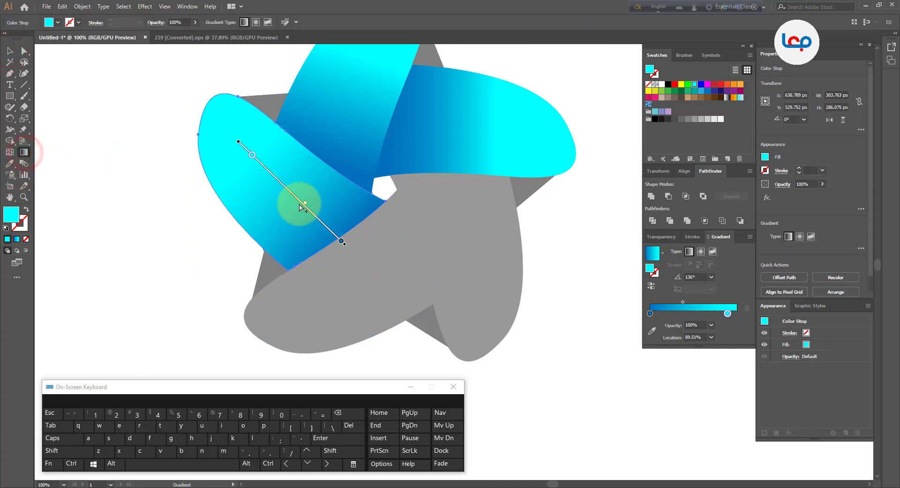
pyautogui.moveTo(305, 203); pyautogui.dragTo(295, 194)
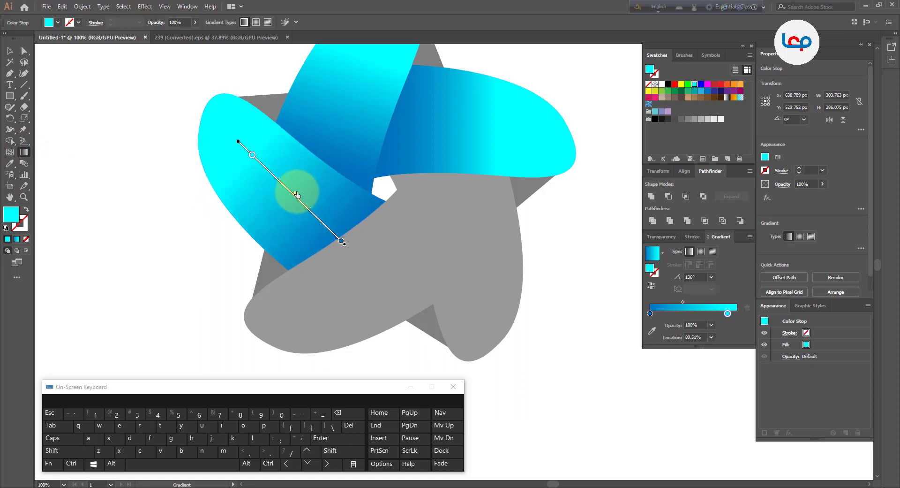
pyautogui.click(10, 51)
pyautogui.click(111, 160)
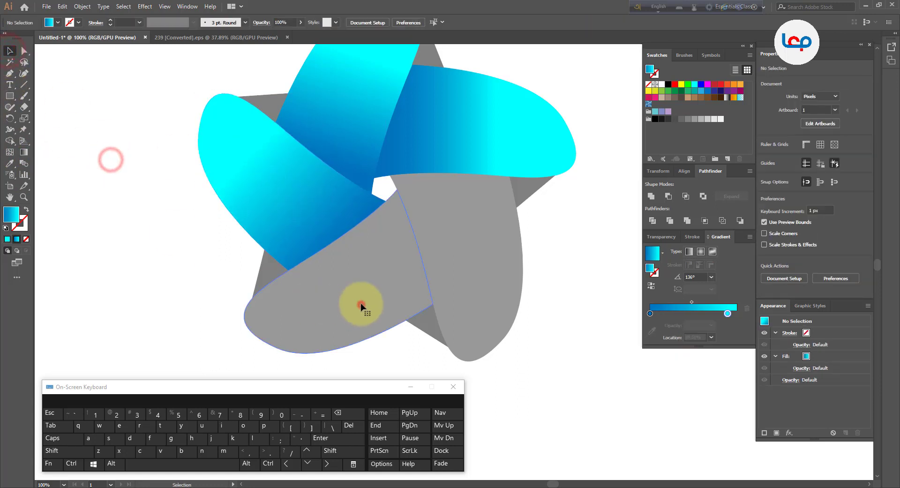
# Step: Apply the blue-to-cyan gradient to the lower-left petal and redraw it at about -149° from the inner edge toward the tip
pyautogui.click(361, 306)
pyautogui.click(24, 152)
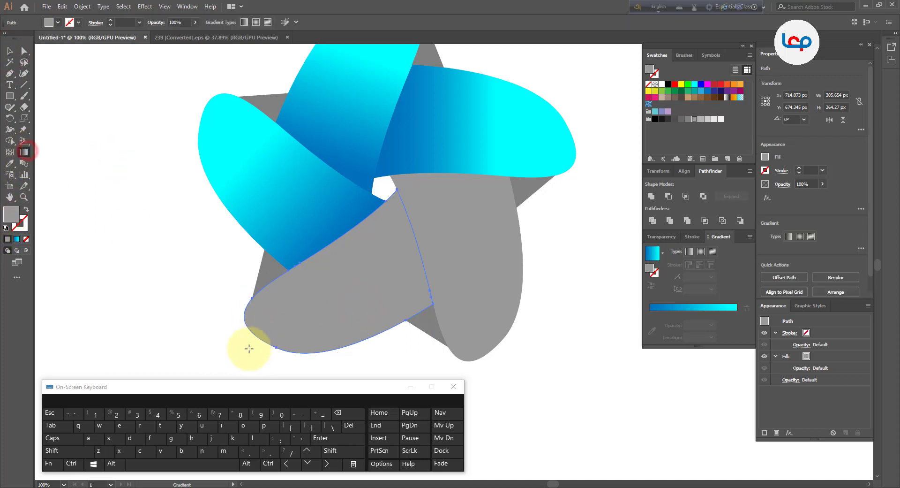
pyautogui.click(654, 253)
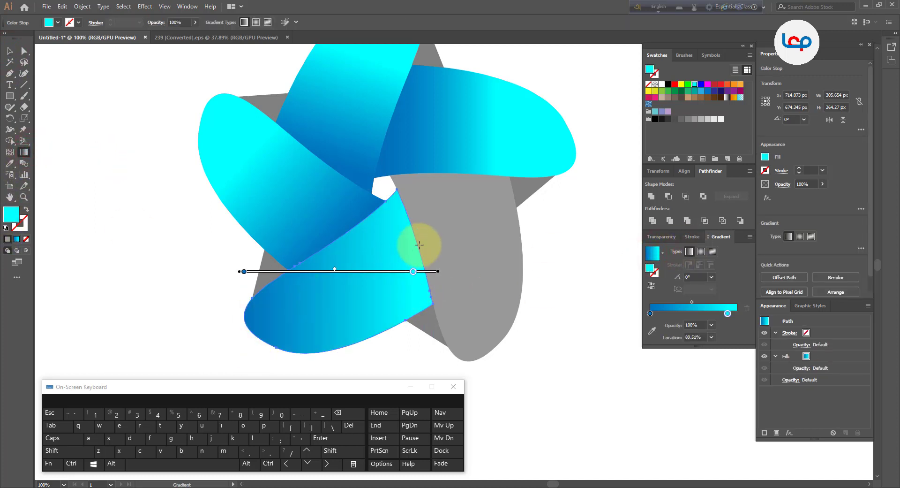
pyautogui.moveTo(420, 245); pyautogui.dragTo(306, 312)
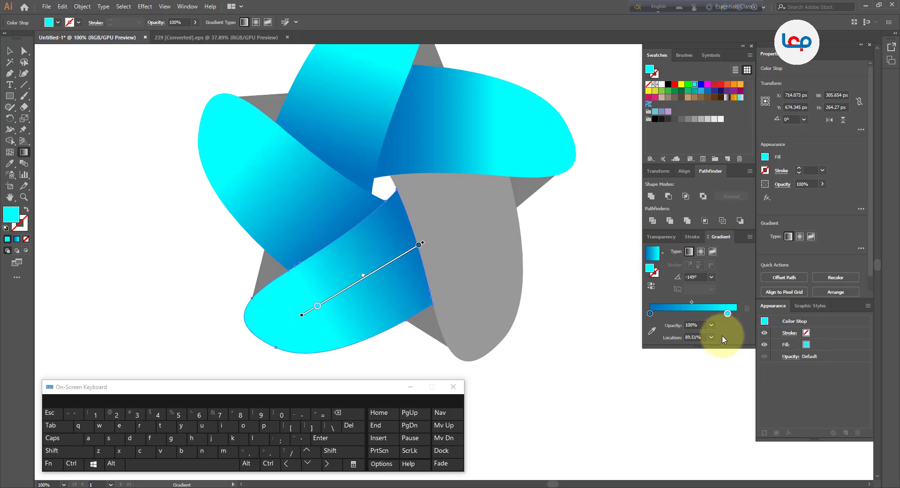
# Step: Try the lower-left petal's cyan stop at 47%, settle it at about 76% with a slight midpoint adjustment, and deselect the petal
pyautogui.click(692, 338)
pyautogui.write('47')
pyautogui.press('Return')
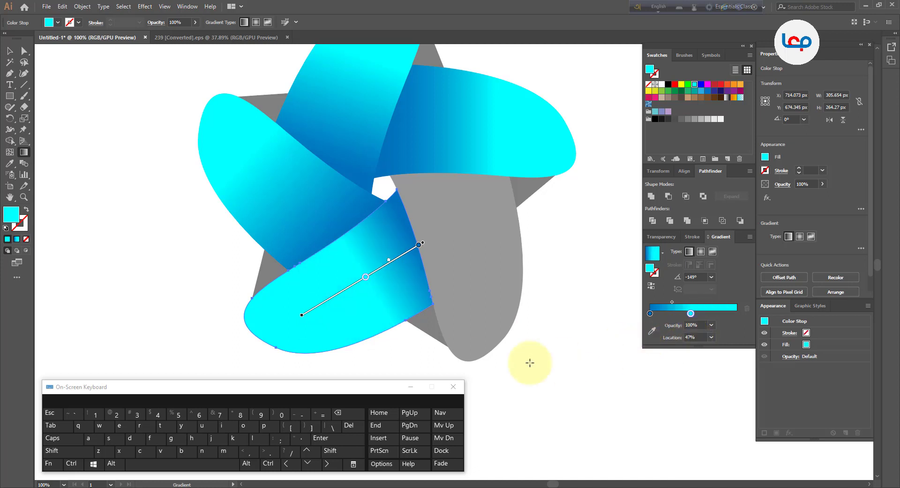
pyautogui.moveTo(366, 278); pyautogui.dragTo(330, 294)
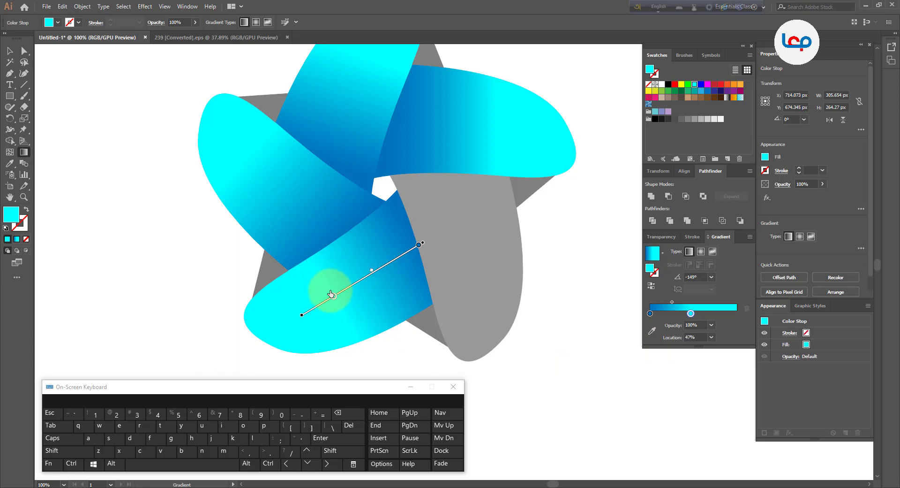
pyautogui.moveTo(330, 295)
pyautogui.mouseDown()
pyautogui.moveTo(388, 259)
pyautogui.moveTo(369, 273)
pyautogui.moveTo(403, 264)
pyautogui.mouseUp()
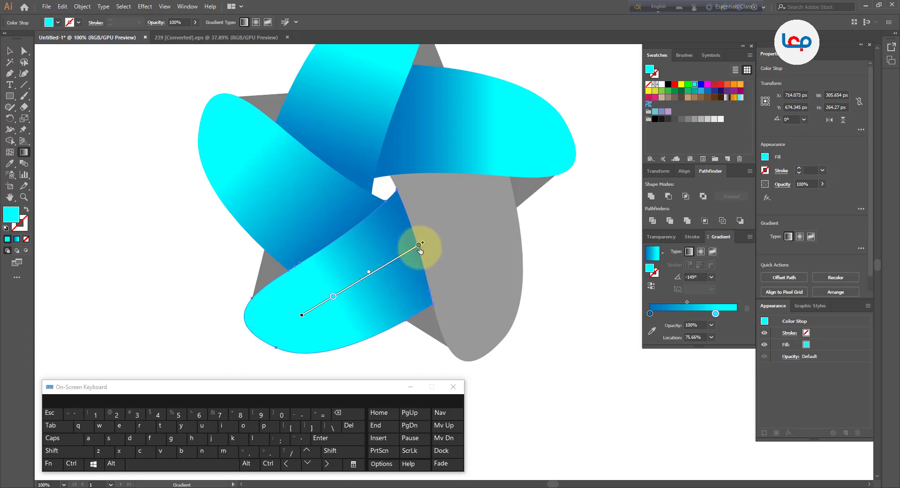
pyautogui.click(419, 245)
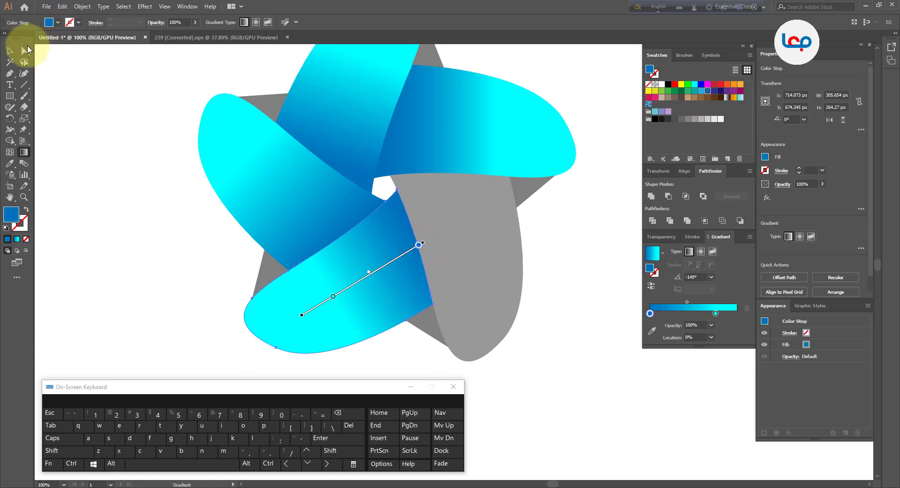
pyautogui.click(9, 51)
pyautogui.click(87, 188)
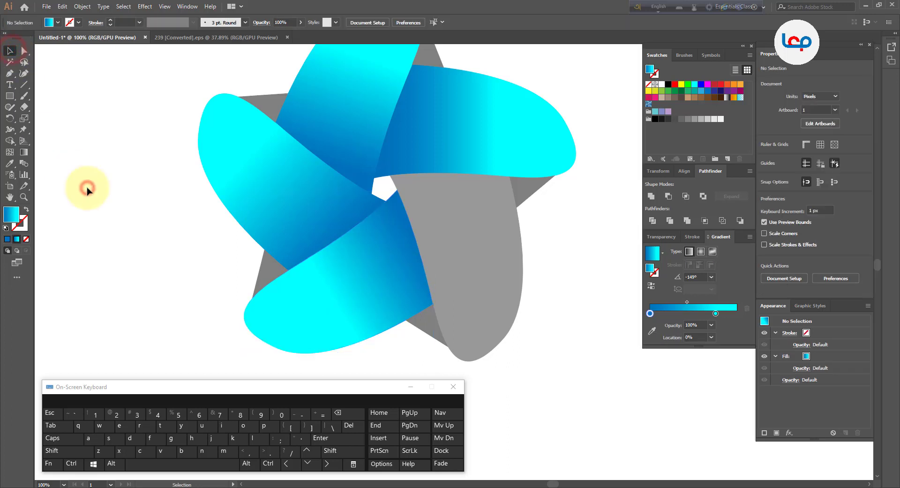
# Step: Apply the blue-to-cyan gradient to the lower-right petal and redraw it at about -81° from the inner edge toward the tip
pyautogui.click(458, 263)
pyautogui.click(22, 153)
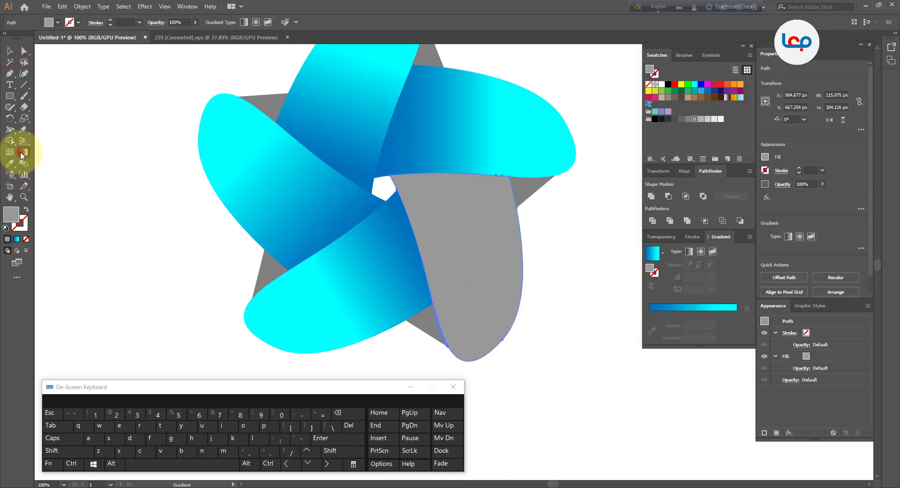
pyautogui.click(653, 253)
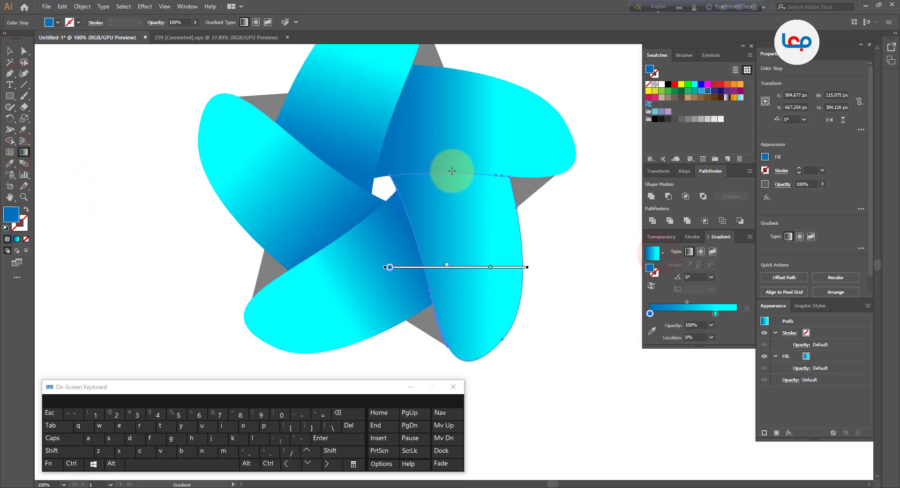
pyautogui.moveTo(453, 170); pyautogui.dragTo(474, 300)
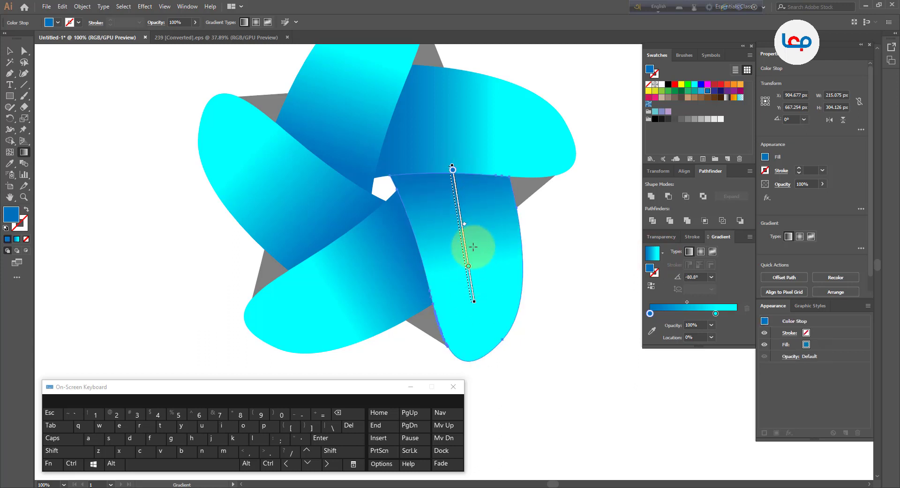
# Step: Try the lower-right petal's blue stop at 47% and return it to 0%
pyautogui.click(693, 336)
pyautogui.write('47')
pyautogui.press('Return')
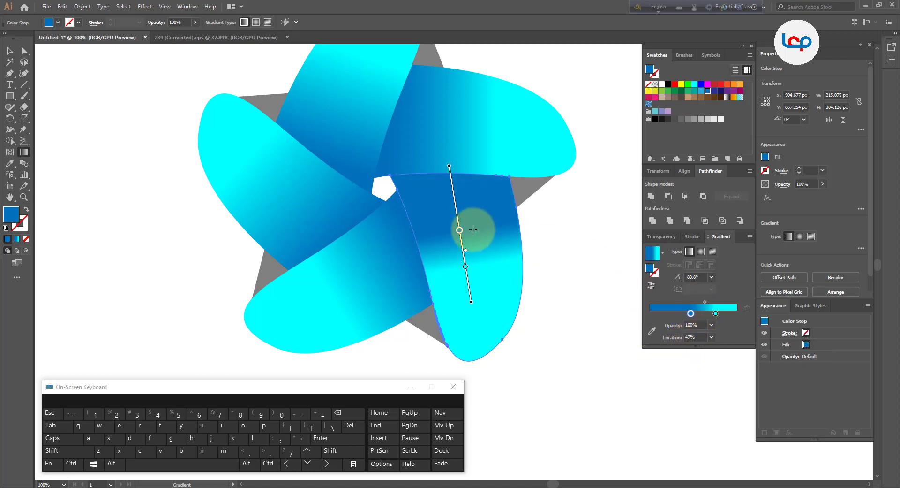
pyautogui.moveTo(460, 230); pyautogui.dragTo(445, 170)
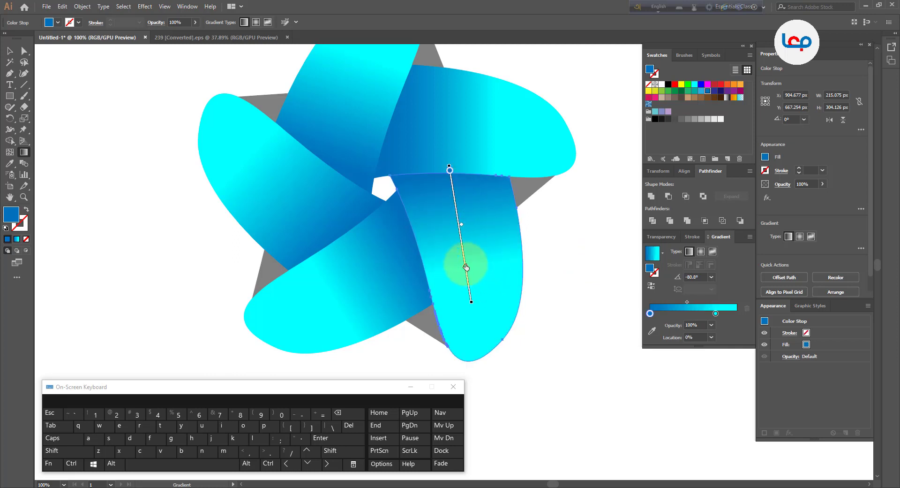
# Step: Move the lower-right petal's cyan stop to about 72%, shift the midpoint slightly toward it, and deselect the petal
pyautogui.moveTo(462, 224); pyautogui.dragTo(464, 233)
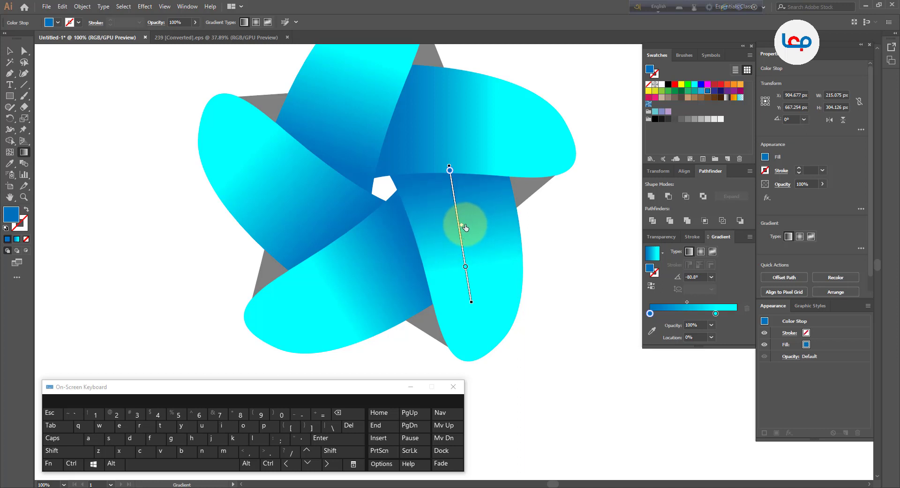
pyautogui.moveTo(465, 227); pyautogui.dragTo(465, 228)
pyautogui.click(466, 268)
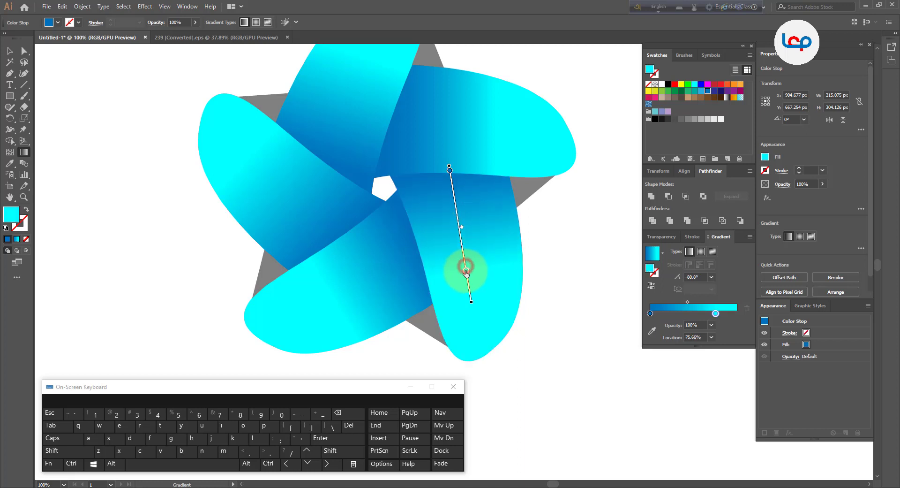
pyautogui.moveTo(465, 264); pyautogui.dragTo(464, 261)
pyautogui.click(461, 222)
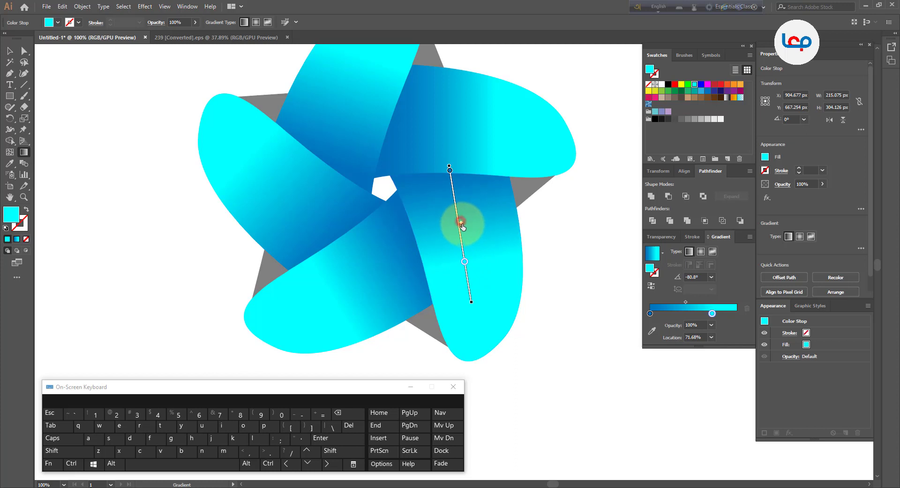
pyautogui.moveTo(464, 229); pyautogui.dragTo(463, 230)
pyautogui.click(9, 50)
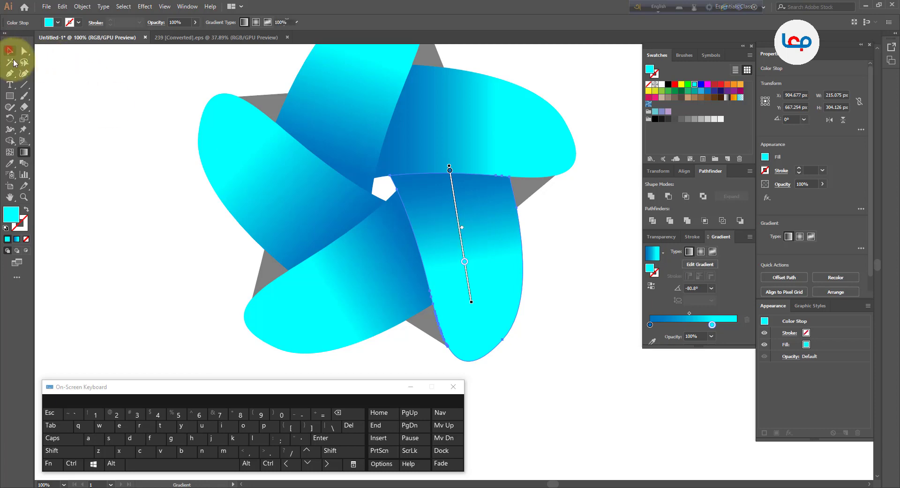
pyautogui.click(87, 165)
# Step: Fill the group of grey triangular folds with the light blue swatch after comparing it with the darker blue, and deselect the group
pyautogui.scroll(-2, 324, 162)
pyautogui.click(503, 220)
pyautogui.scroll(1, 348, 136)
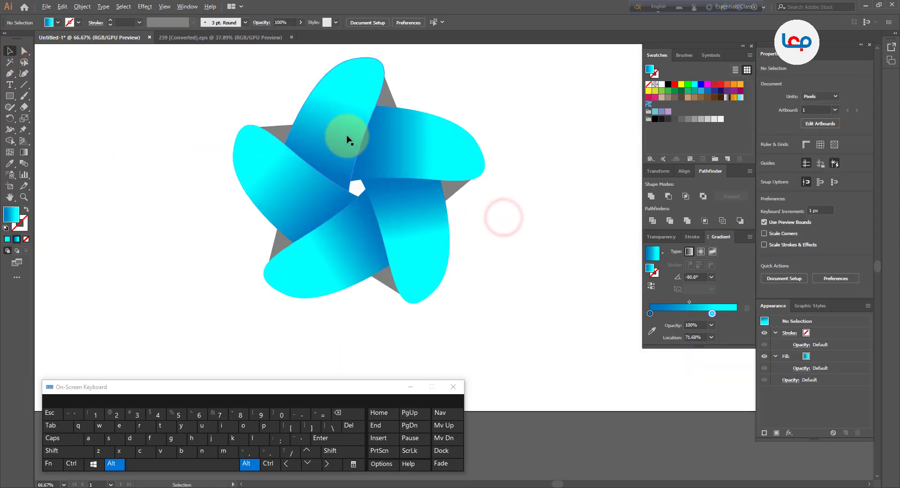
pyautogui.click(444, 95)
pyautogui.scroll(2, 389, 89)
pyautogui.scroll(-2, 395, 87)
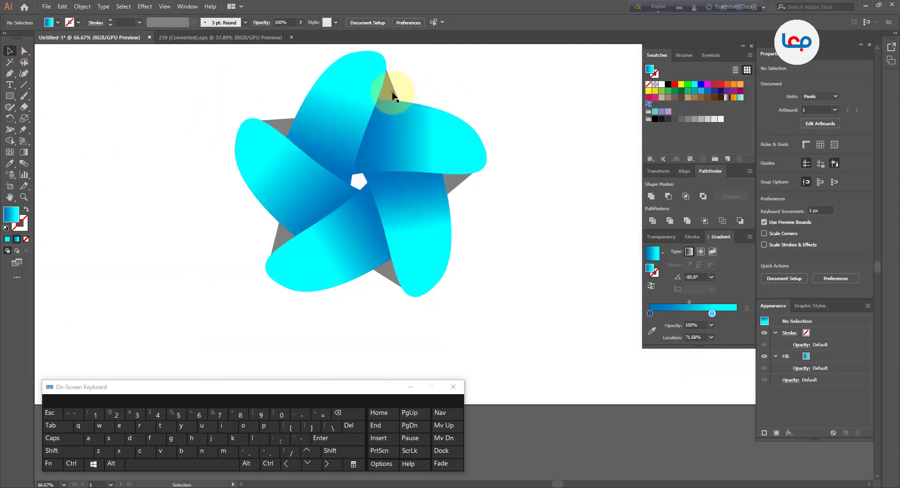
pyautogui.click(389, 92)
pyautogui.scroll(1, 422, 91)
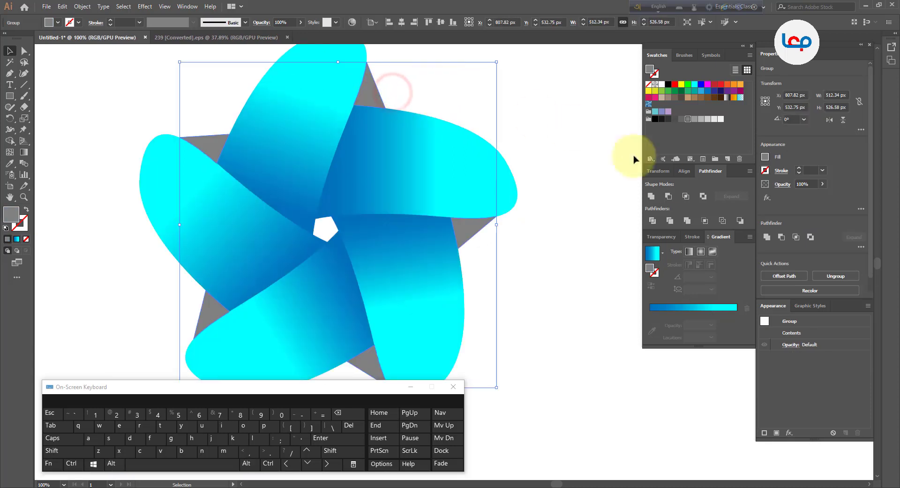
pyautogui.click(701, 92)
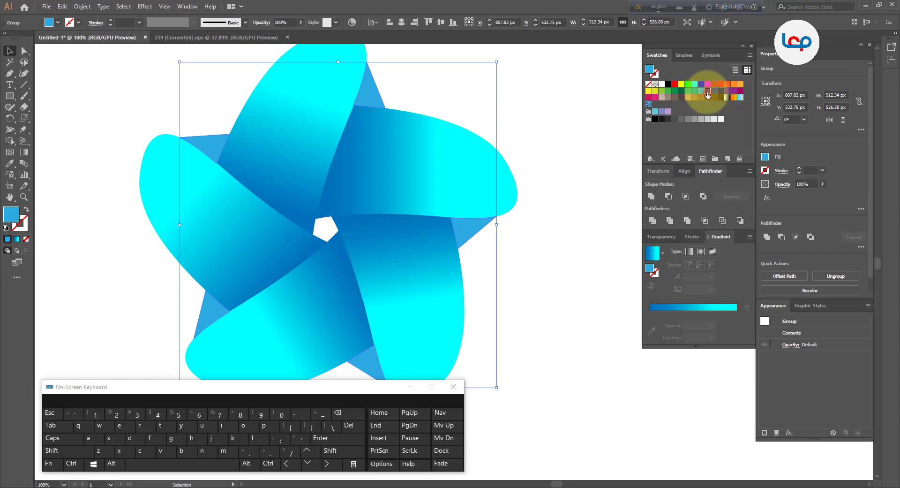
pyautogui.click(708, 92)
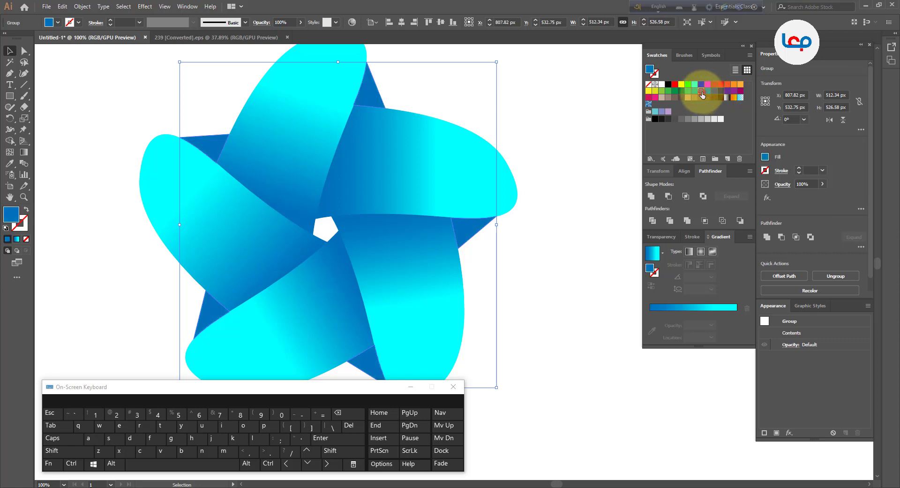
pyautogui.click(702, 93)
pyautogui.click(553, 179)
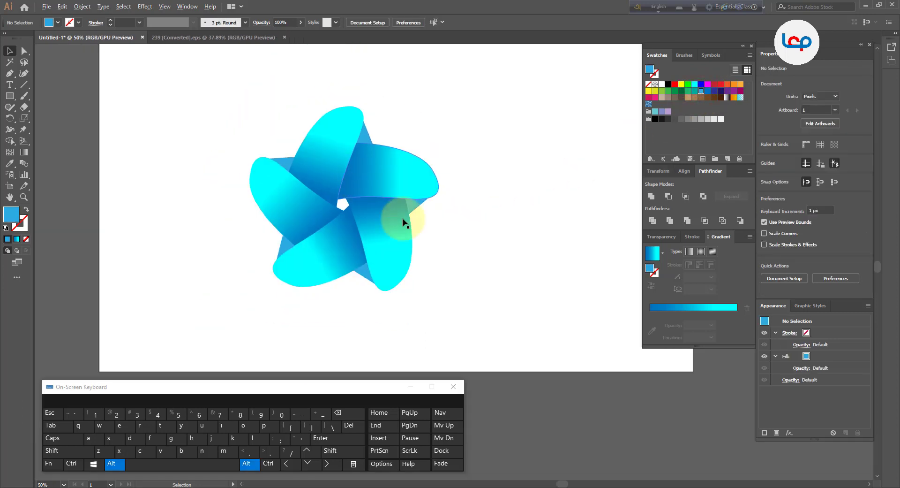
# Step: Fill the group of triangular folds behind the petals with blue 0099CC after comparing it with darker 006699, and deselect the group
pyautogui.scroll(-2, 408, 217)
pyautogui.scroll(1, 308, 161)
pyautogui.click(379, 135)
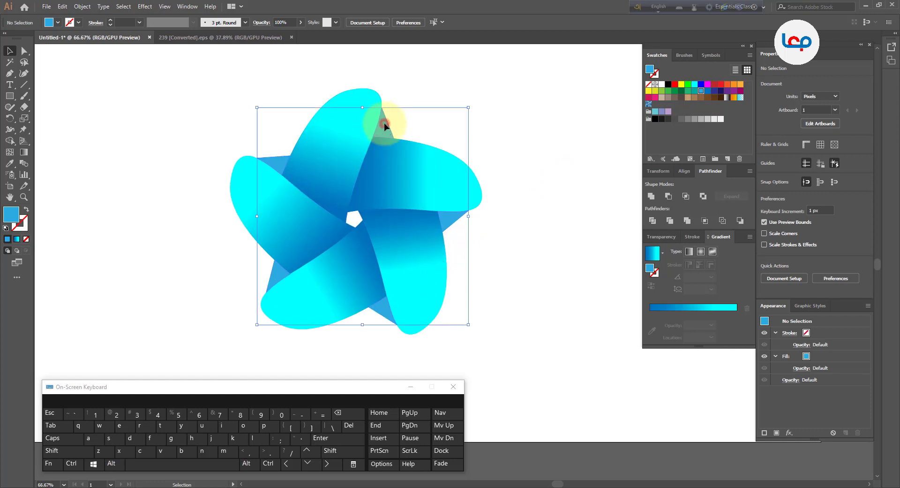
pyautogui.doubleClick(11, 214)
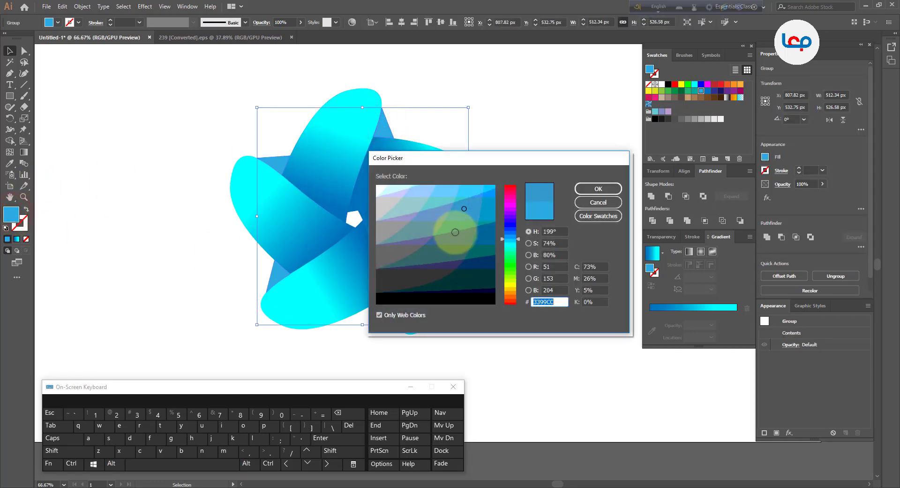
pyautogui.click(482, 231)
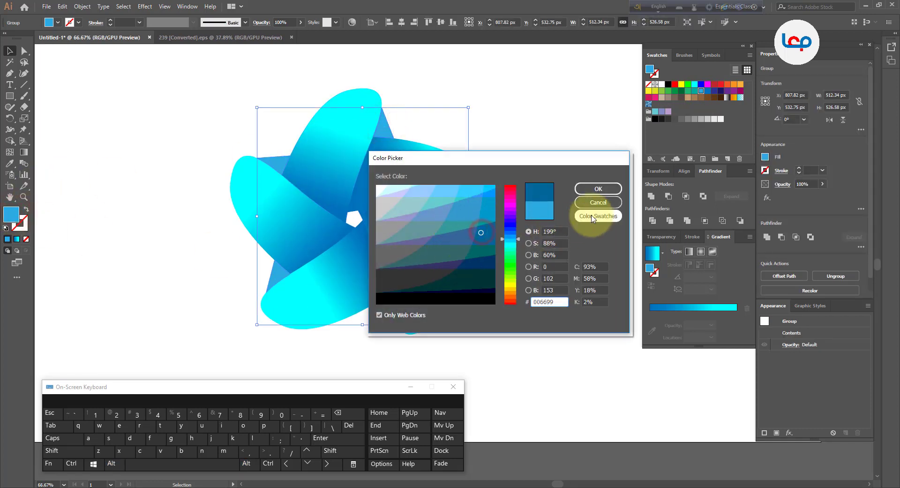
pyautogui.click(482, 211)
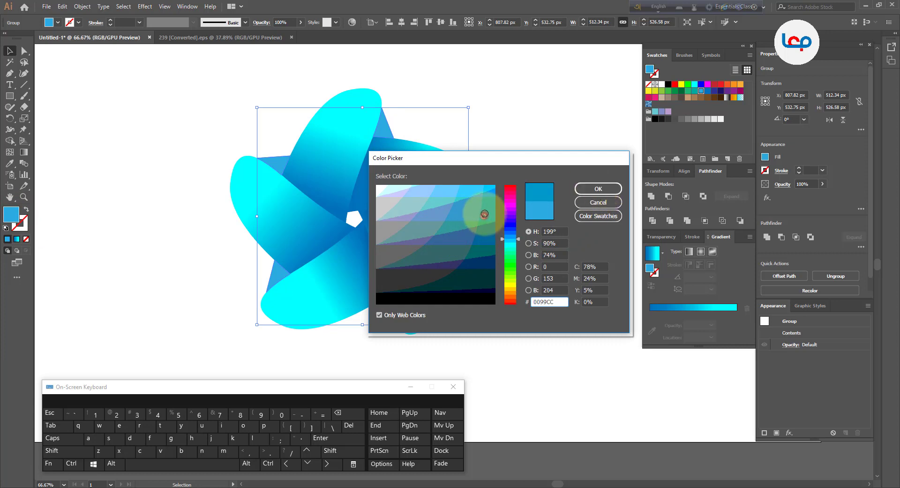
pyautogui.click(590, 189)
pyautogui.click(531, 207)
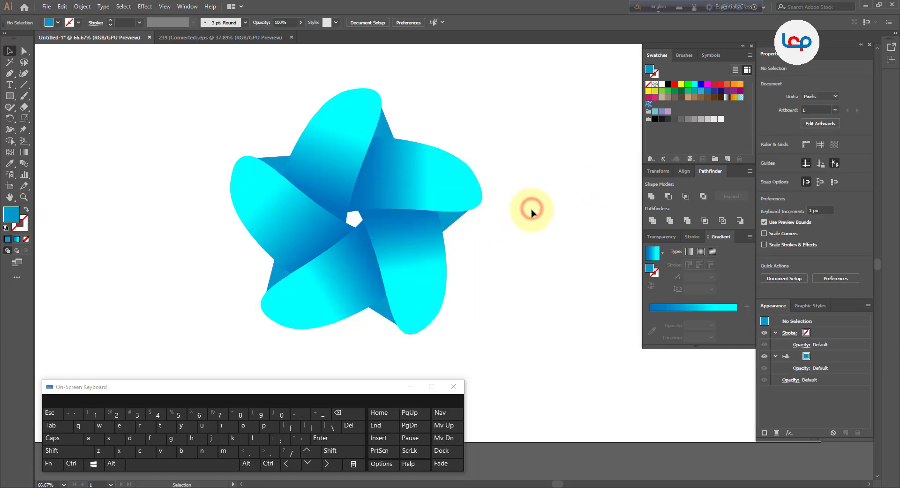
# Step: Select all petals and folds and move the whole logo to the artboard's right side, at about X 1485 px, Y 463 px
pyautogui.scroll(-1, 488, 275)
pyautogui.scroll(-1, 413, 279)
pyautogui.scroll(1, 422, 300)
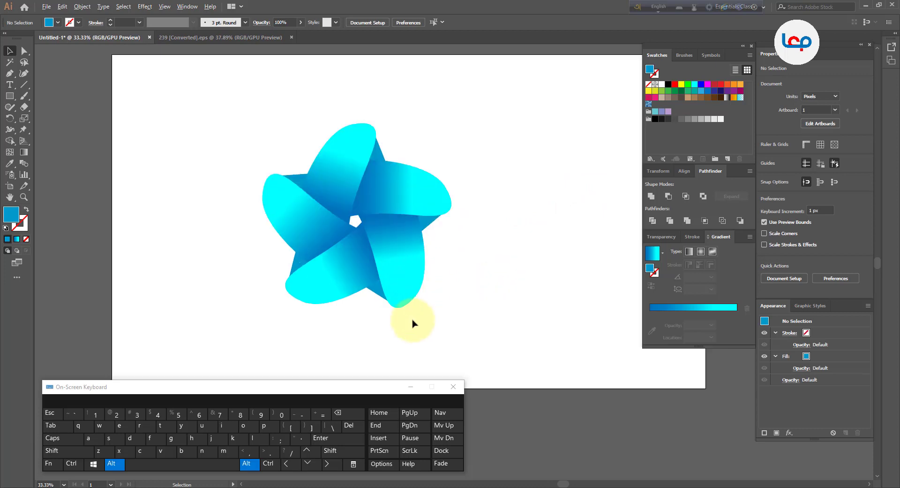
pyautogui.moveTo(495, 142); pyautogui.dragTo(249, 285)
pyautogui.moveTo(413, 238); pyautogui.dragTo(495, 225)
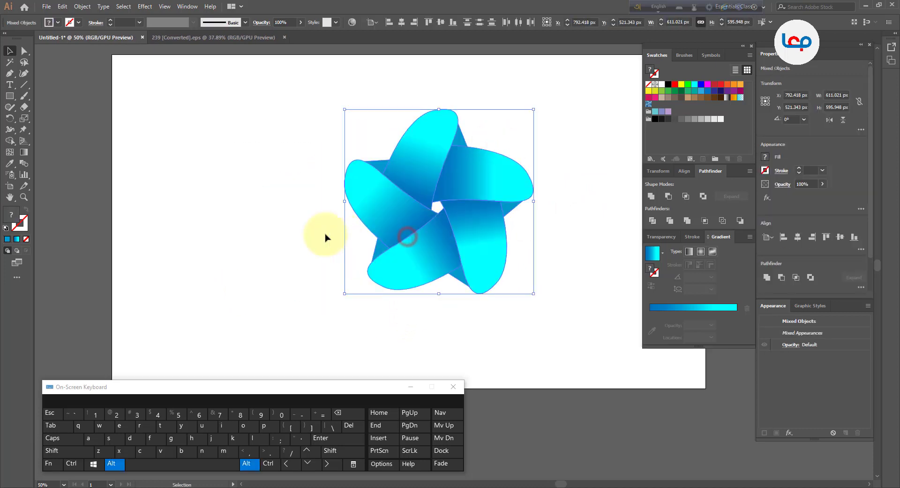
pyautogui.scroll(-1, 325, 238)
pyautogui.scroll(1, 445, 235)
pyautogui.moveTo(371, 234); pyautogui.dragTo(504, 230)
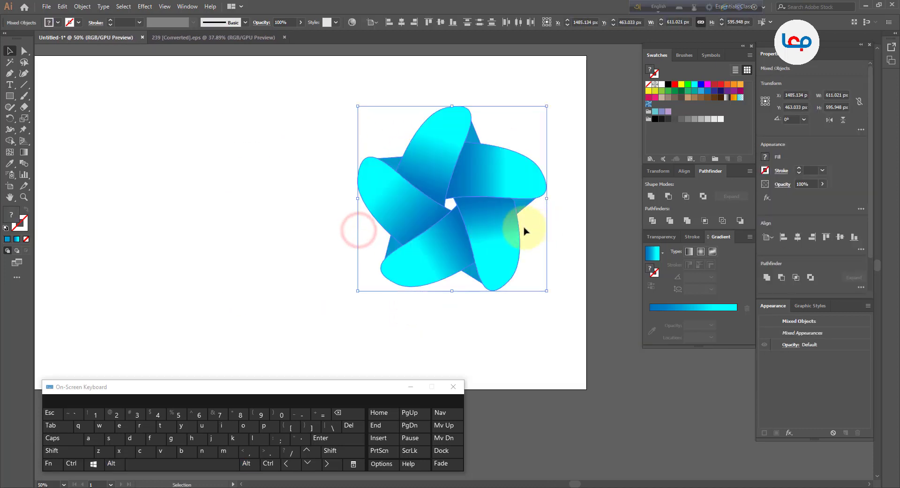
# Step: Group the selected petals and folds into one logo object and deselect it
pyautogui.rightClick(492, 231)
pyautogui.click(516, 287)
pyautogui.click(569, 279)
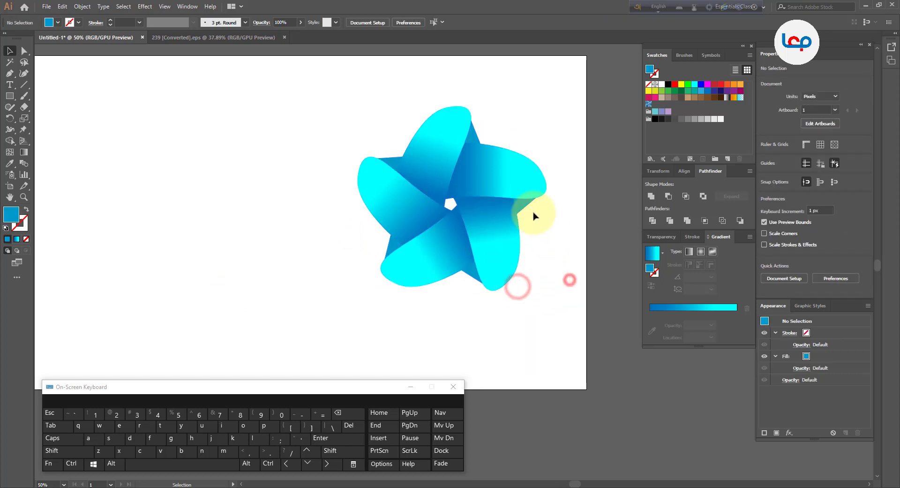
# Step: Enlarge the grouped logo slightly and proportionally about its center, and deselect it
pyautogui.click(515, 189)
pyautogui.moveTo(547, 106); pyautogui.dragTo(568, 91)
pyautogui.click(577, 124)
pyautogui.keyDown('ctrl'); pyautogui.click(559, 277); pyautogui.keyUp('ctrl')
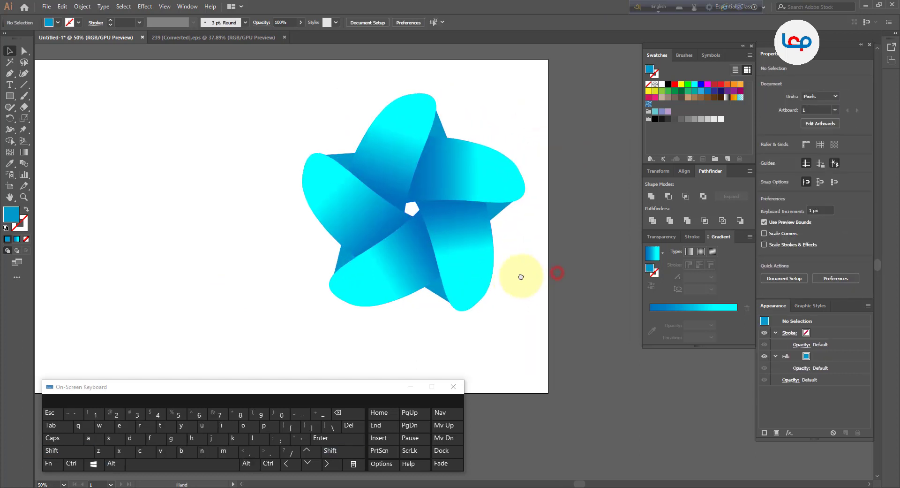
pyautogui.moveTo(493, 198); pyautogui.dragTo(507, 215)
pyautogui.click(578, 236)
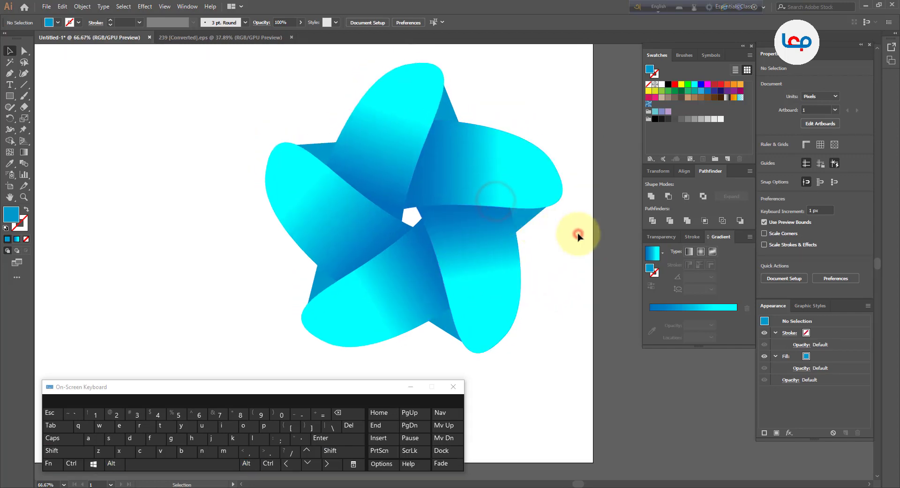